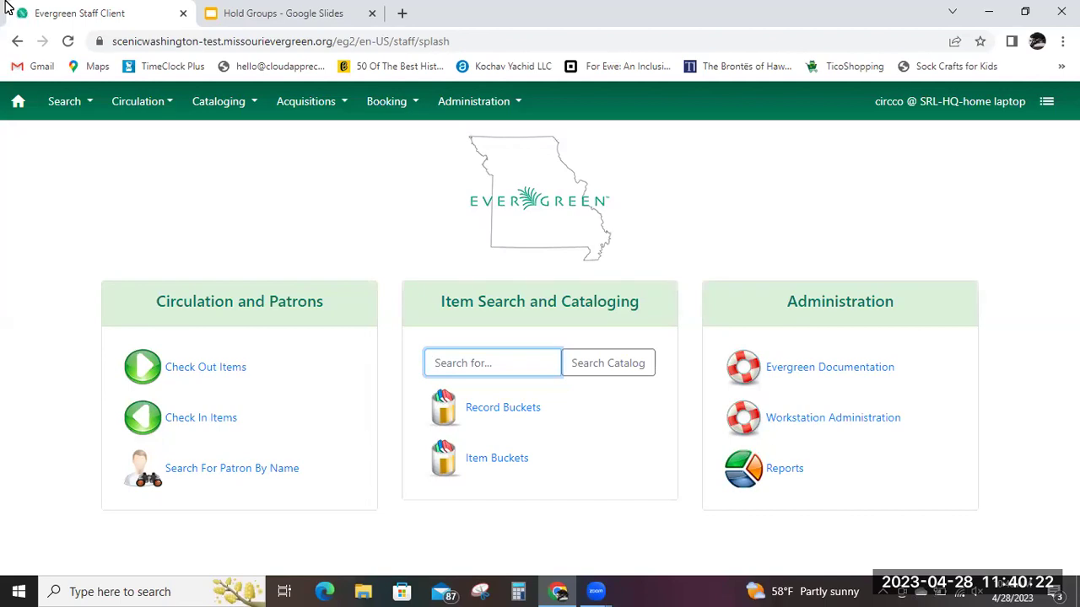
# Step: Open the hold groups list, set it to show 1000 rows, and look through the existing groups
pyautogui.click(170, 105)
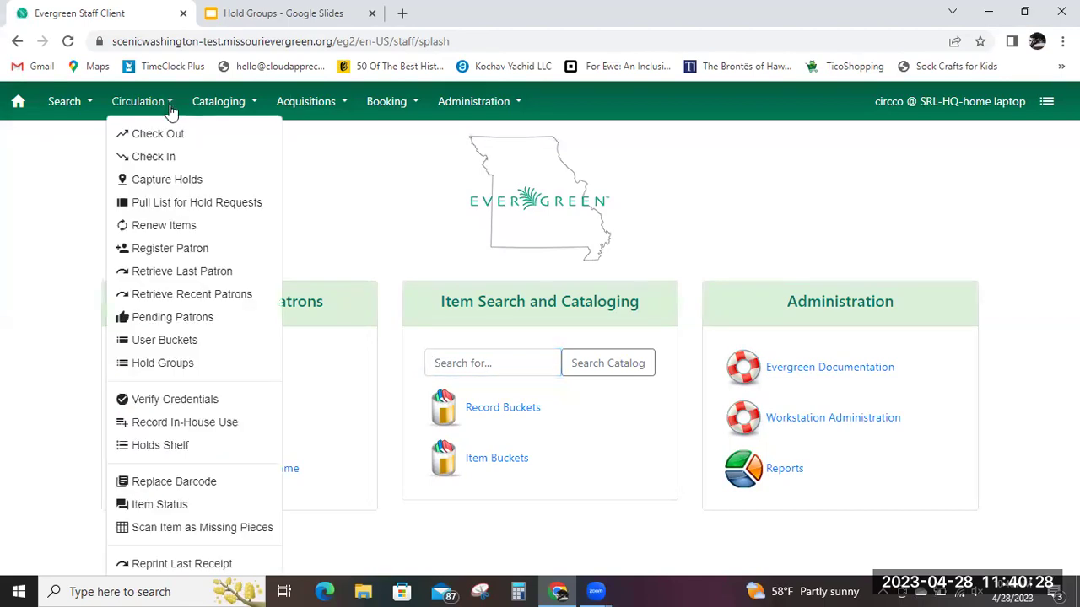
pyautogui.click(161, 363)
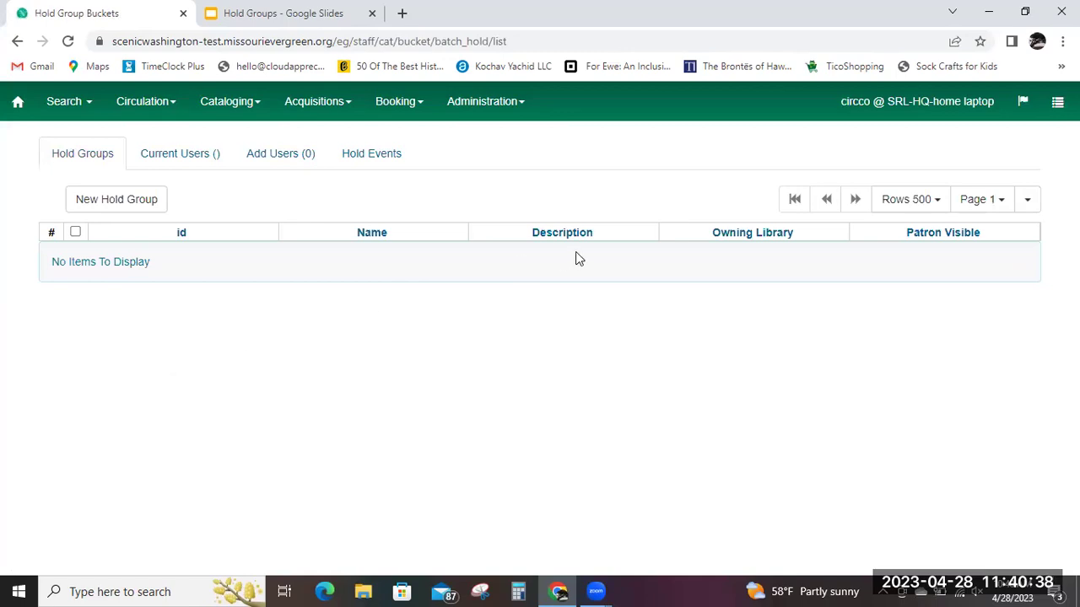
pyautogui.click(938, 208)
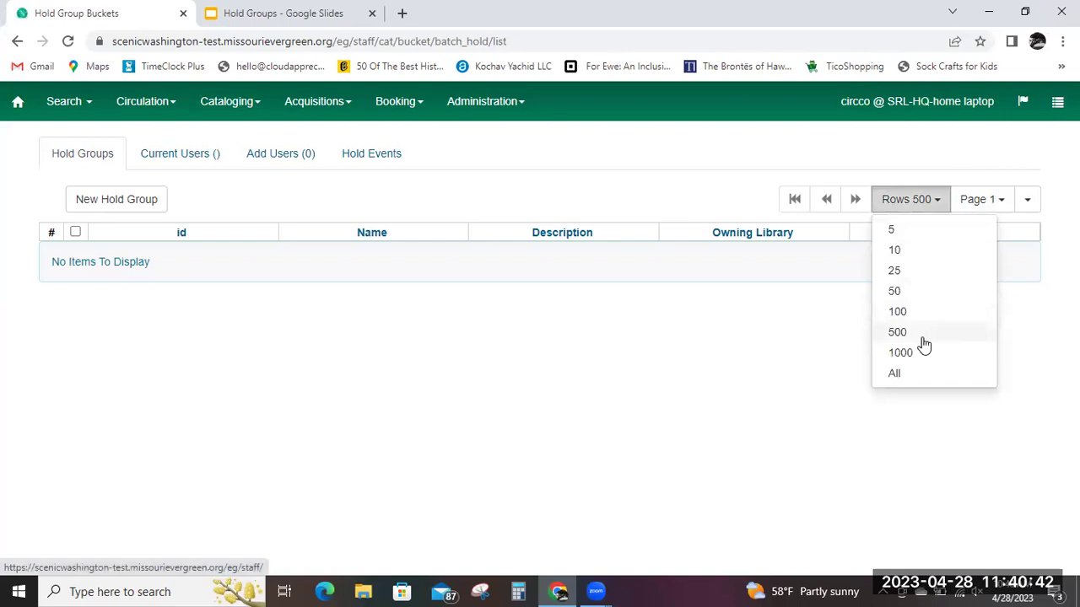
pyautogui.click(901, 354)
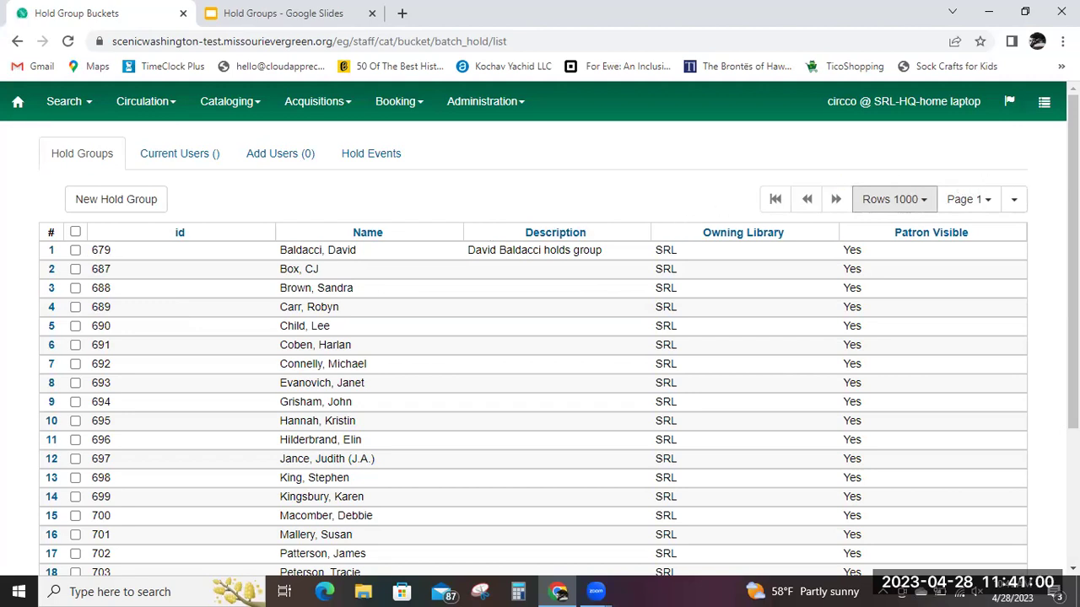
pyautogui.scroll(-1, 1073, 261)
pyautogui.scroll(-3, 1072, 261)
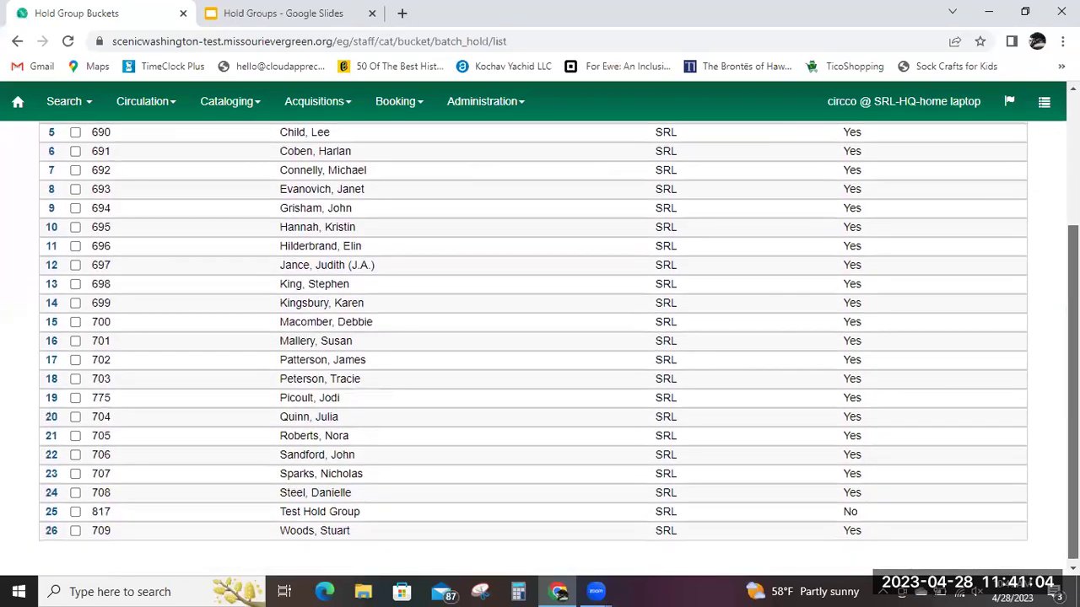
pyautogui.scroll(2, 1073, 261)
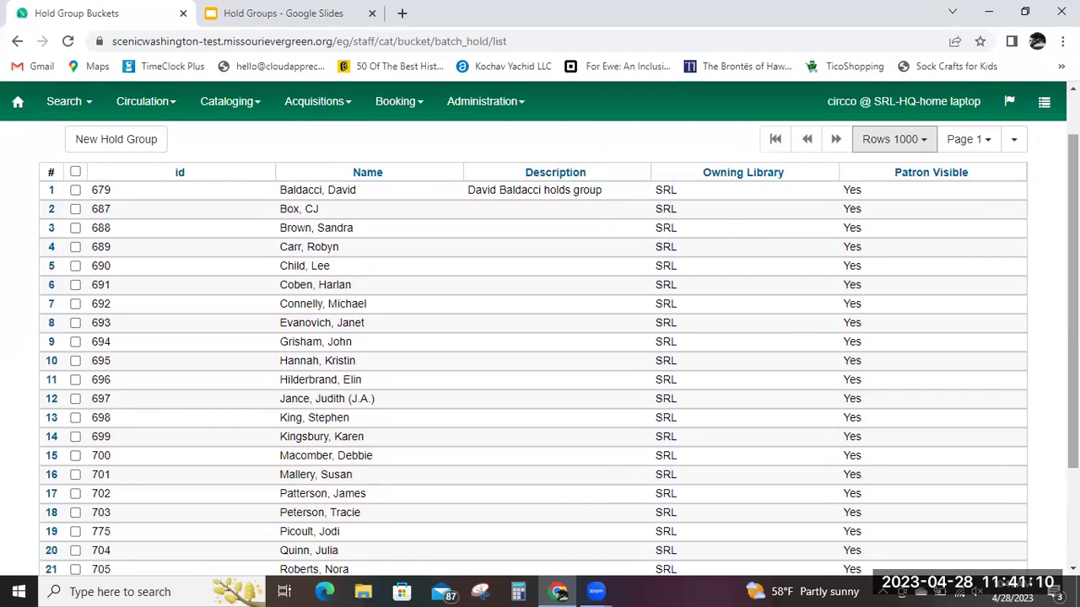
pyautogui.scroll(1, 1071, 253)
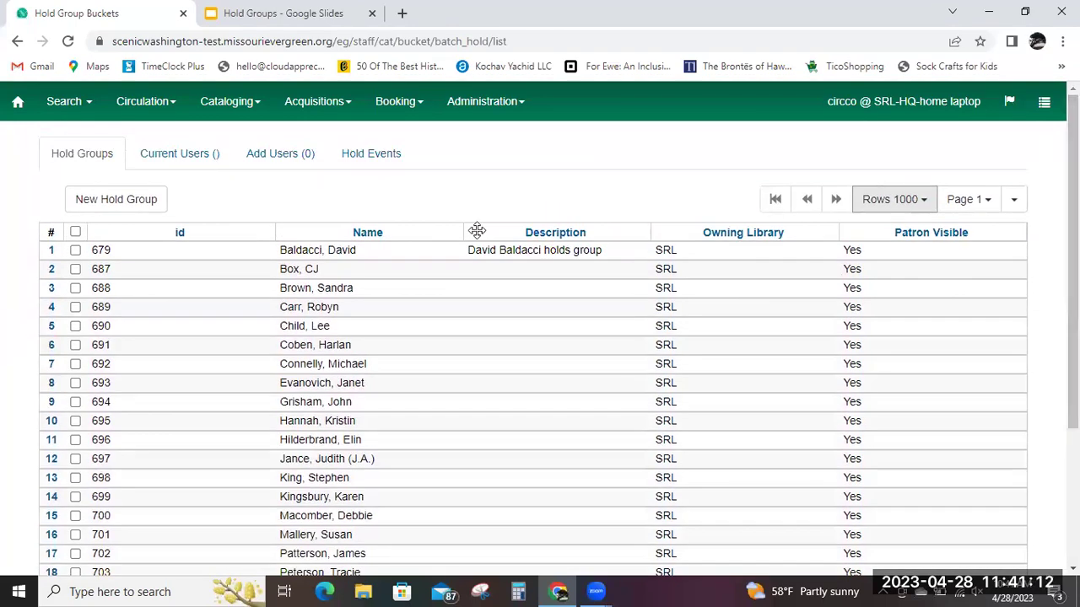
# Step: Create a hold group named "Silver, Long Silver" that is visible to patrons and check for it in the hold groups list
pyautogui.click(99, 202)
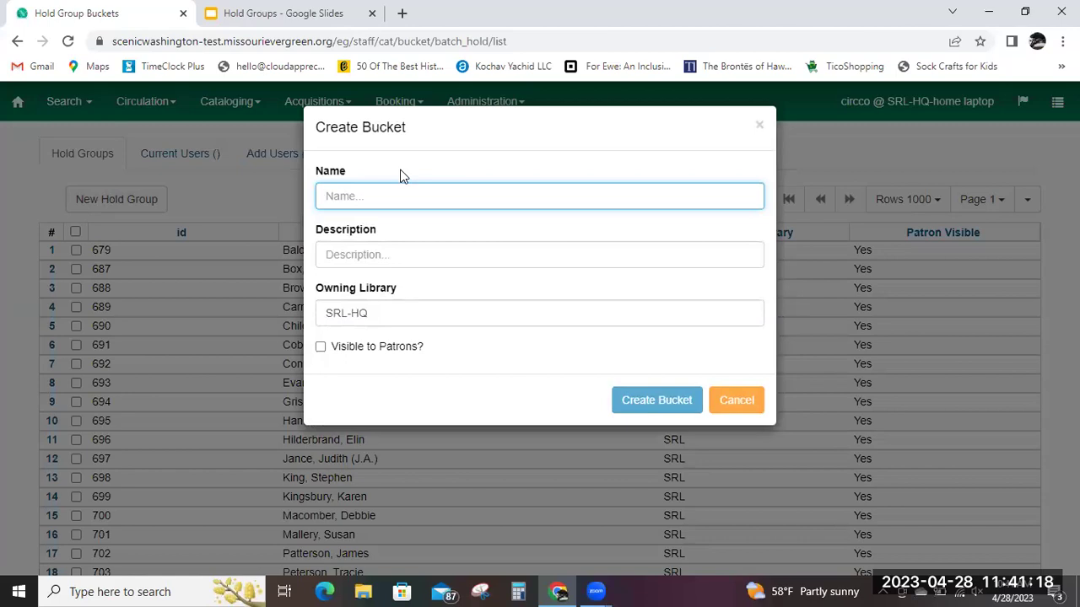
pyautogui.write('Silve')
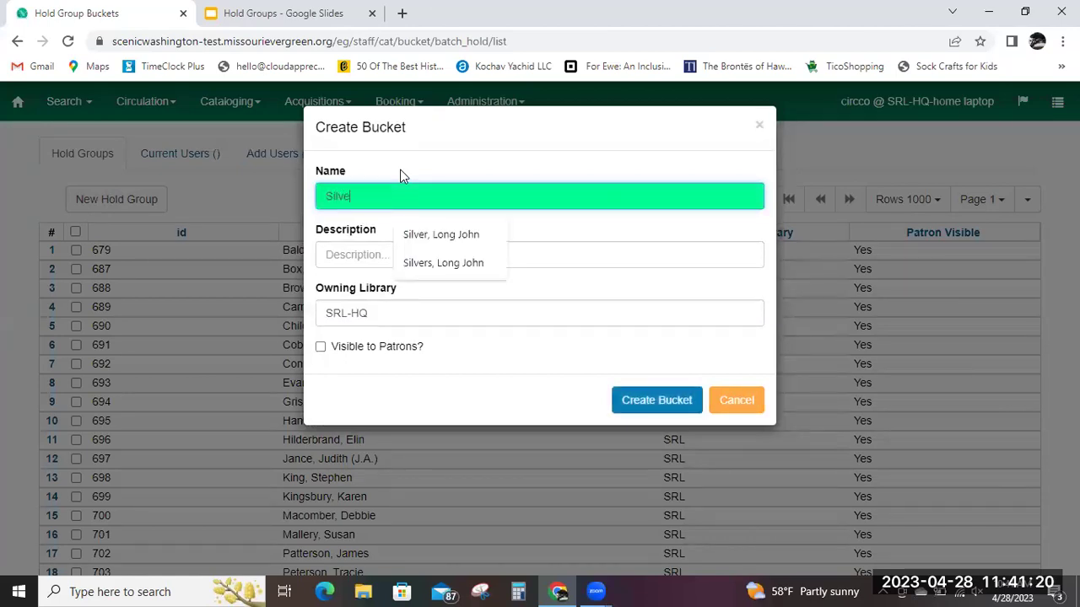
pyautogui.write('r, ')
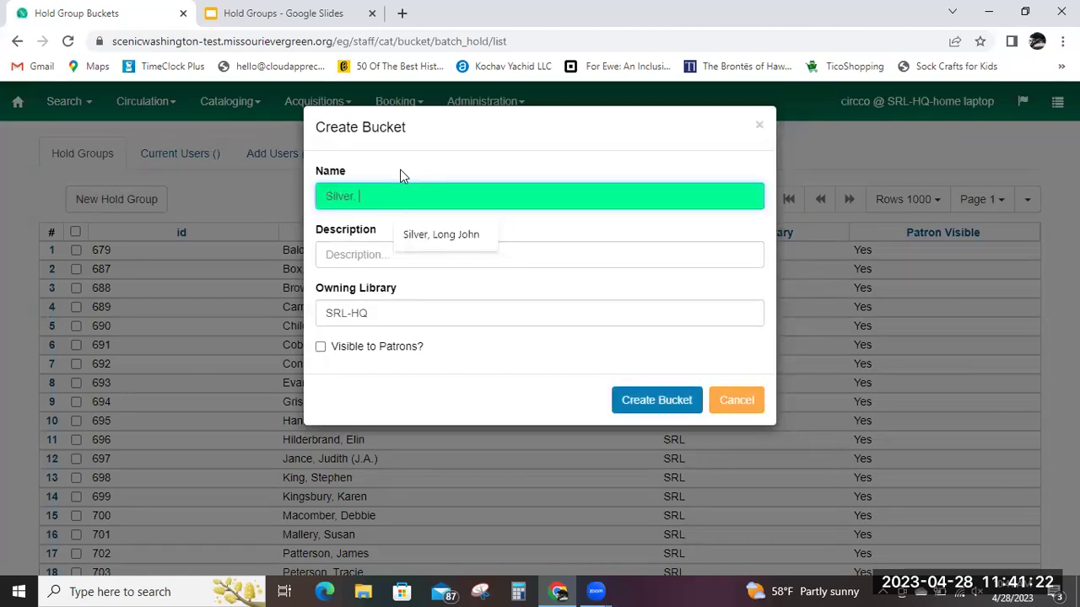
pyautogui.write('Long Silver')
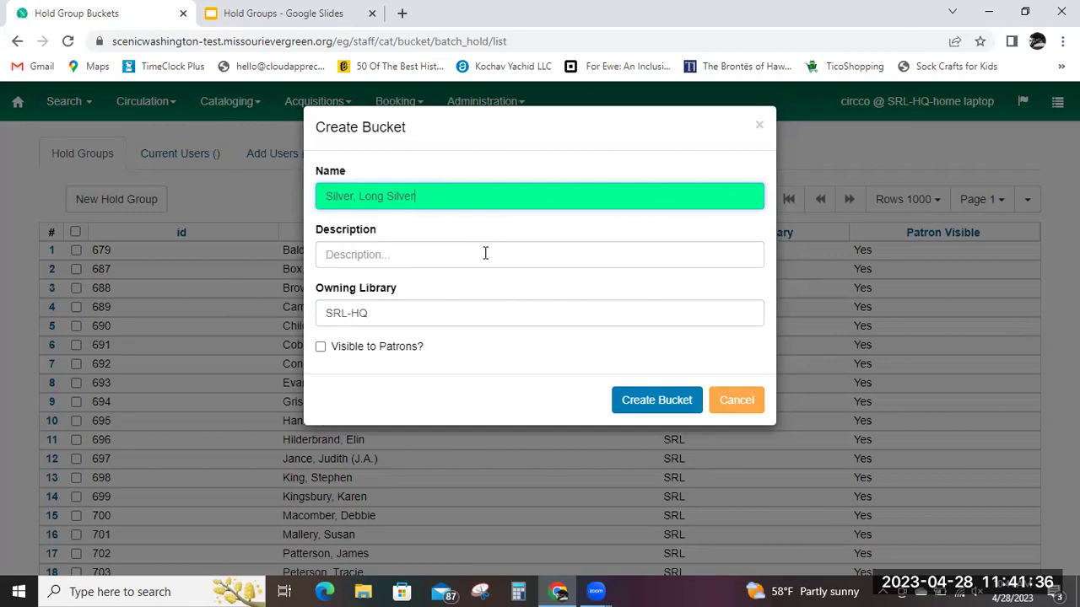
pyautogui.click(320, 348)
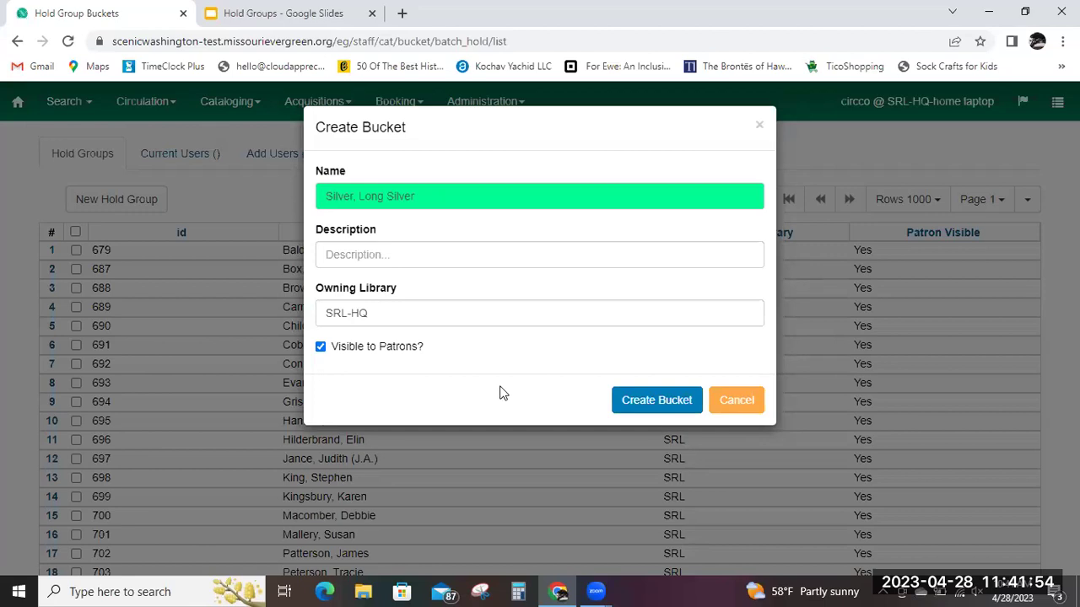
pyautogui.click(643, 404)
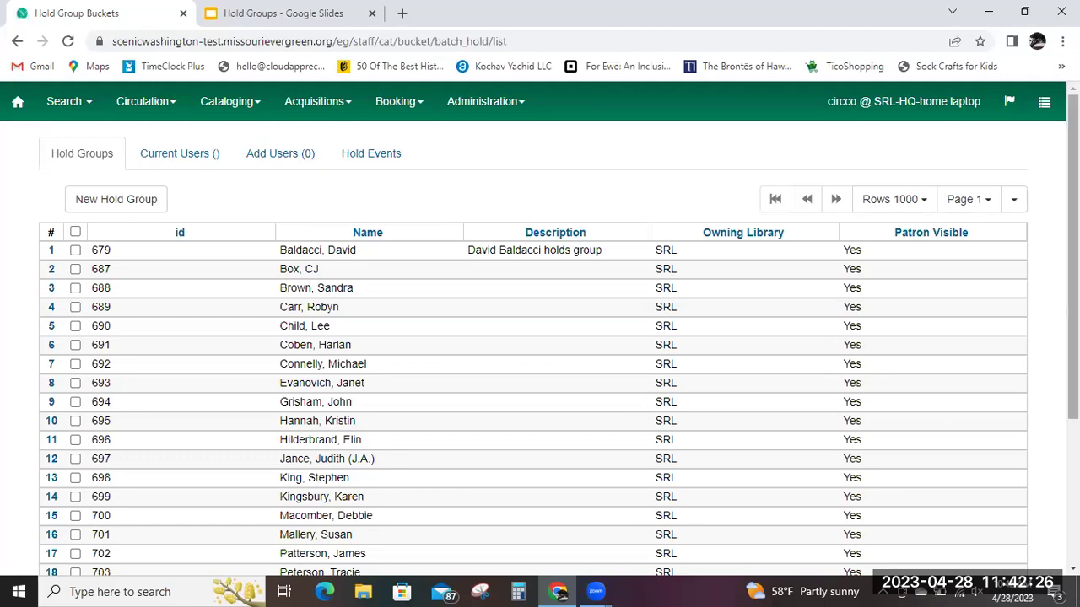
pyautogui.scroll(-1, 539, 338)
pyautogui.scroll(-3, 540, 337)
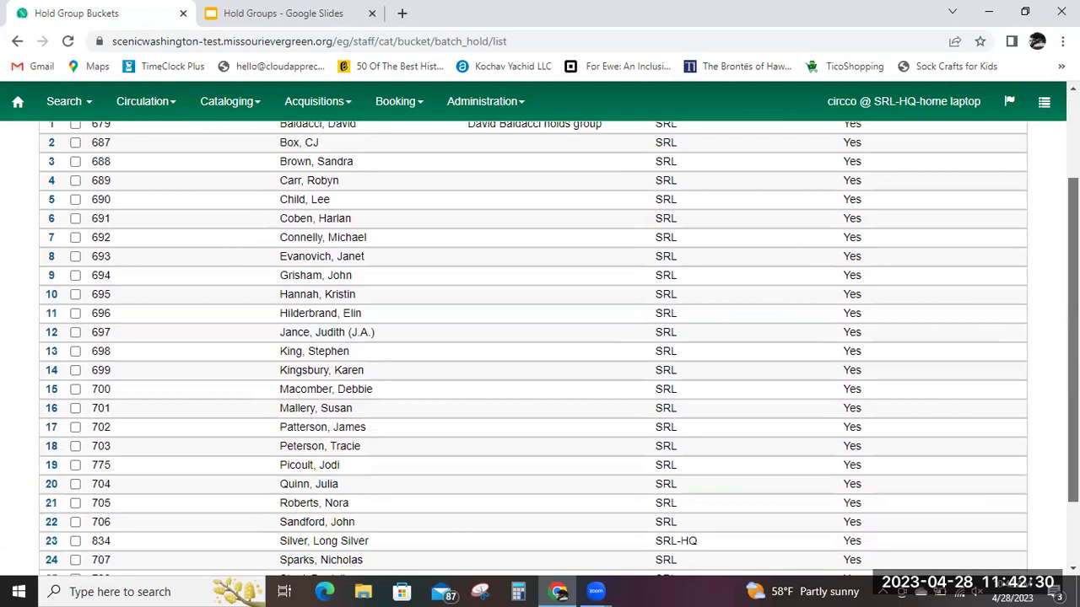
pyautogui.scroll(-3, 540, 337)
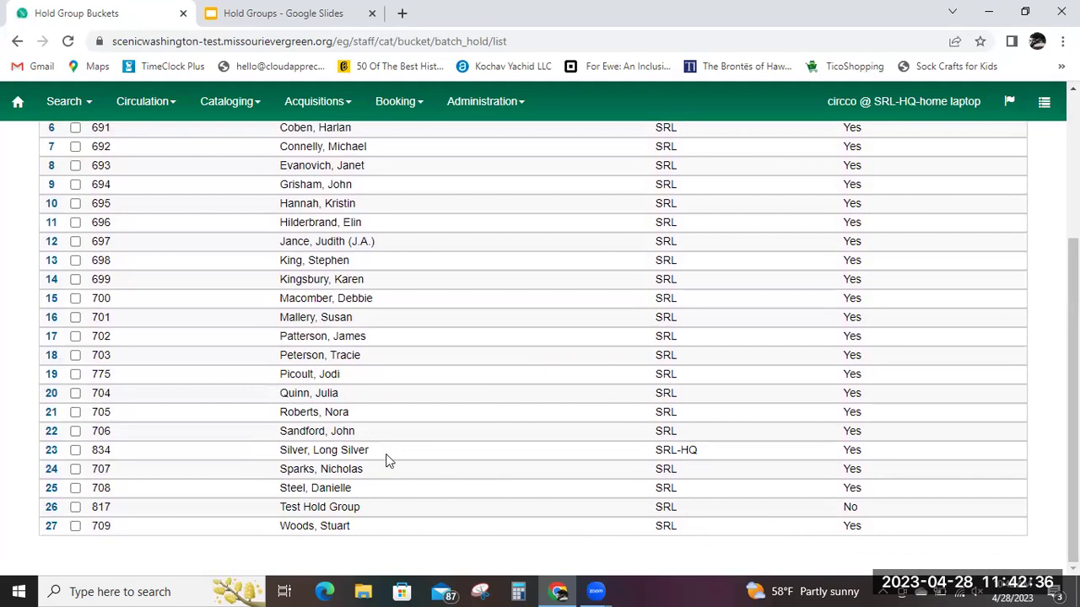
pyautogui.scroll(1, 1073, 379)
pyautogui.scroll(2, 1073, 354)
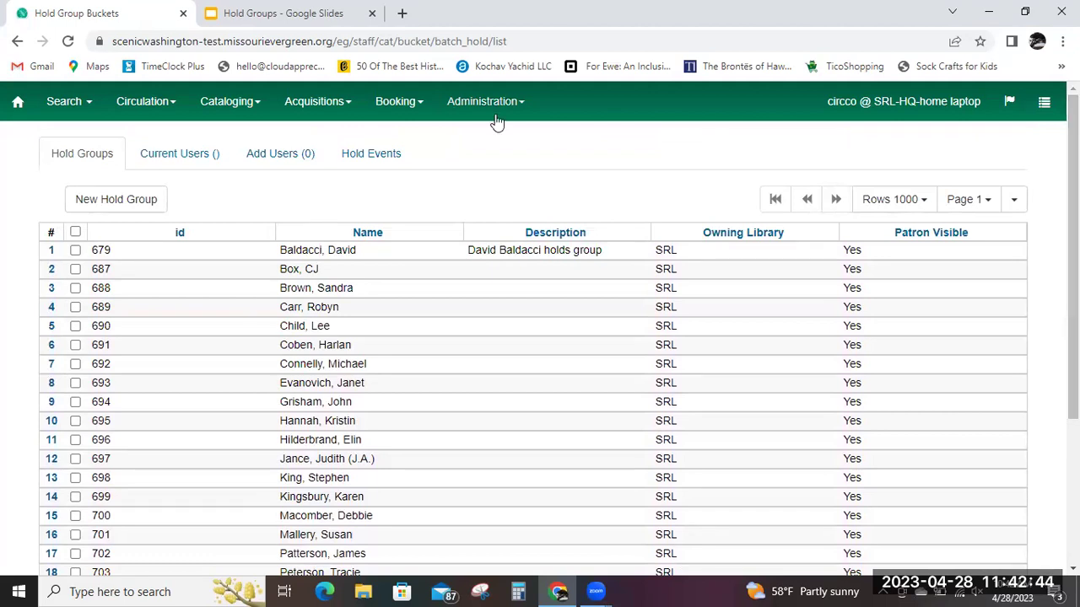
# Step: Open the patron search in a separate browser tab and switch to it
pyautogui.rightClick(91, 110)
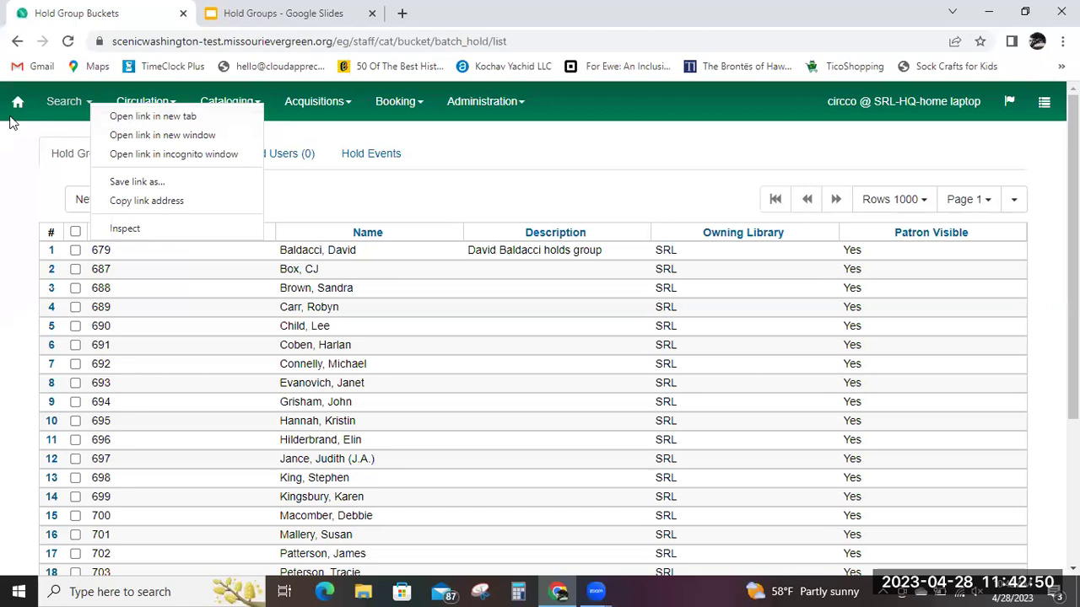
pyautogui.click(68, 103)
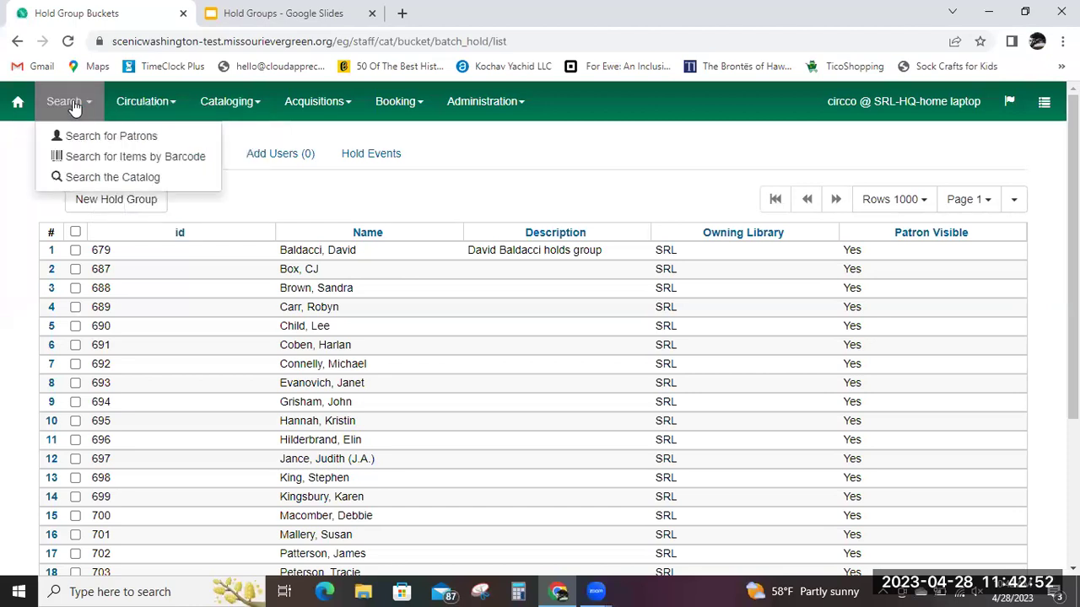
pyautogui.rightClick(102, 141)
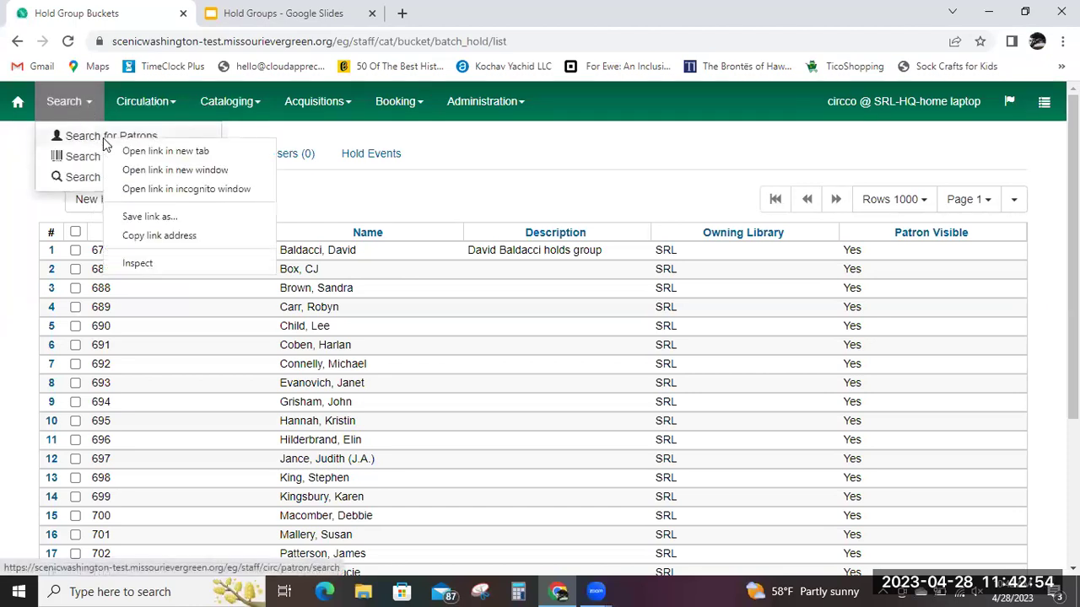
pyautogui.click(137, 152)
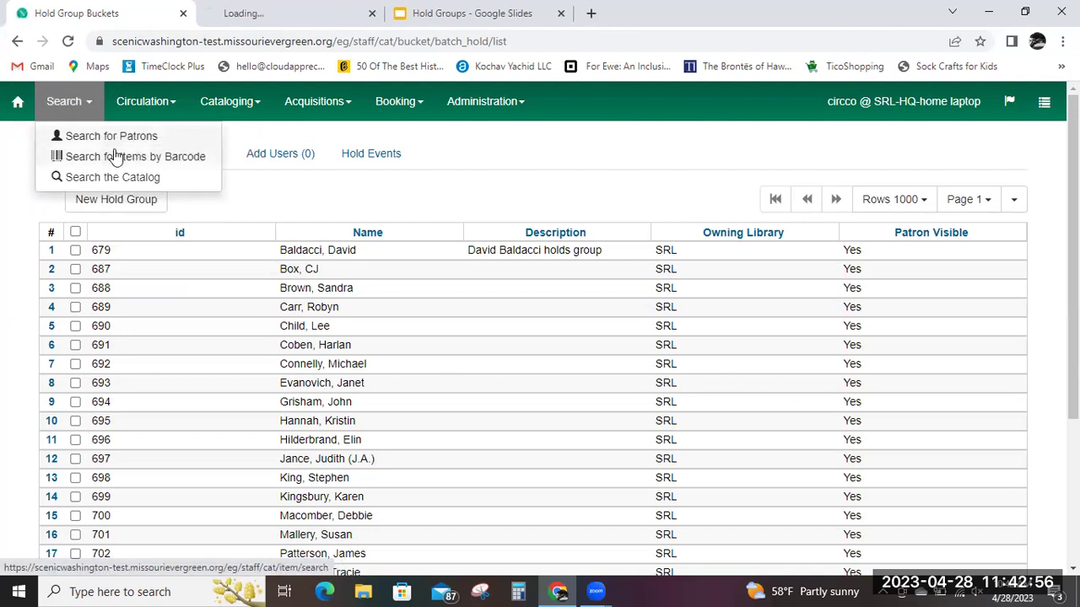
pyautogui.click(161, 15)
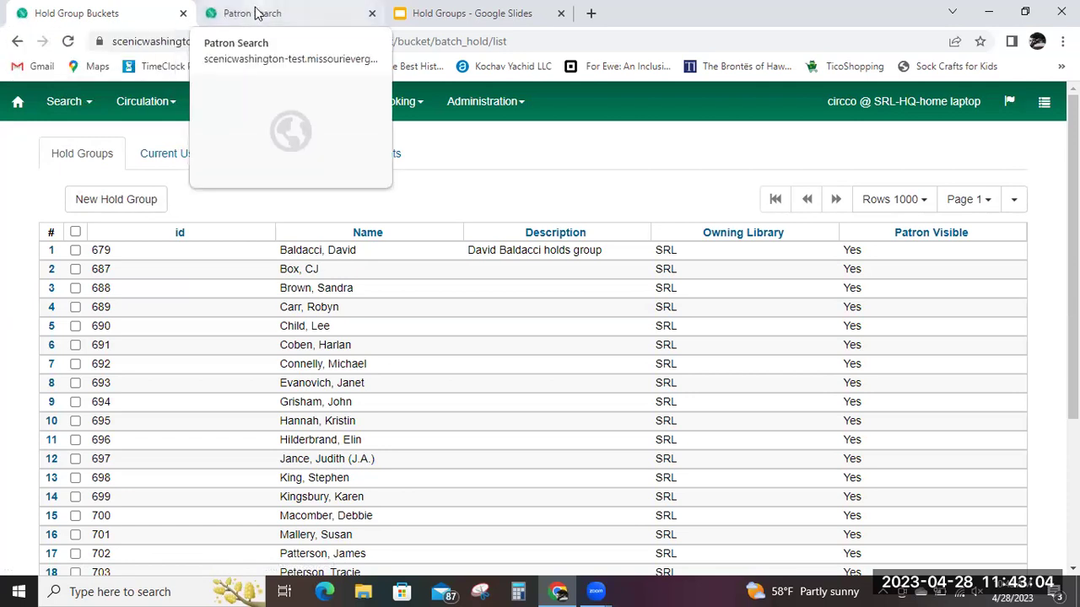
pyautogui.click(258, 15)
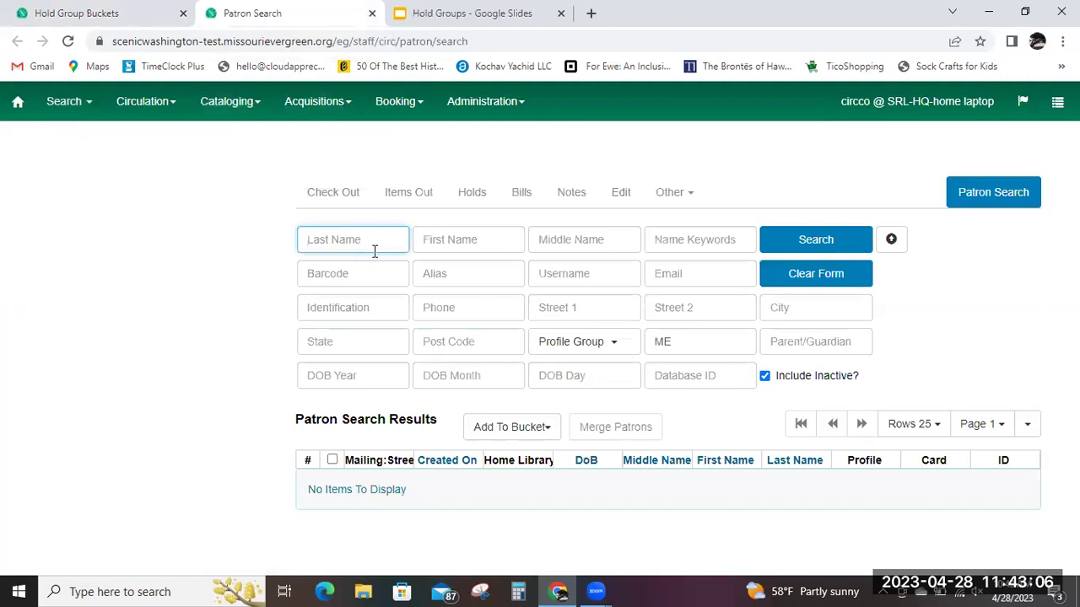
# Step: Search for the patron by last name and first name, and select the matching record
pyautogui.write('patron')
pyautogui.press('Tab')
pyautogui.write('jane')
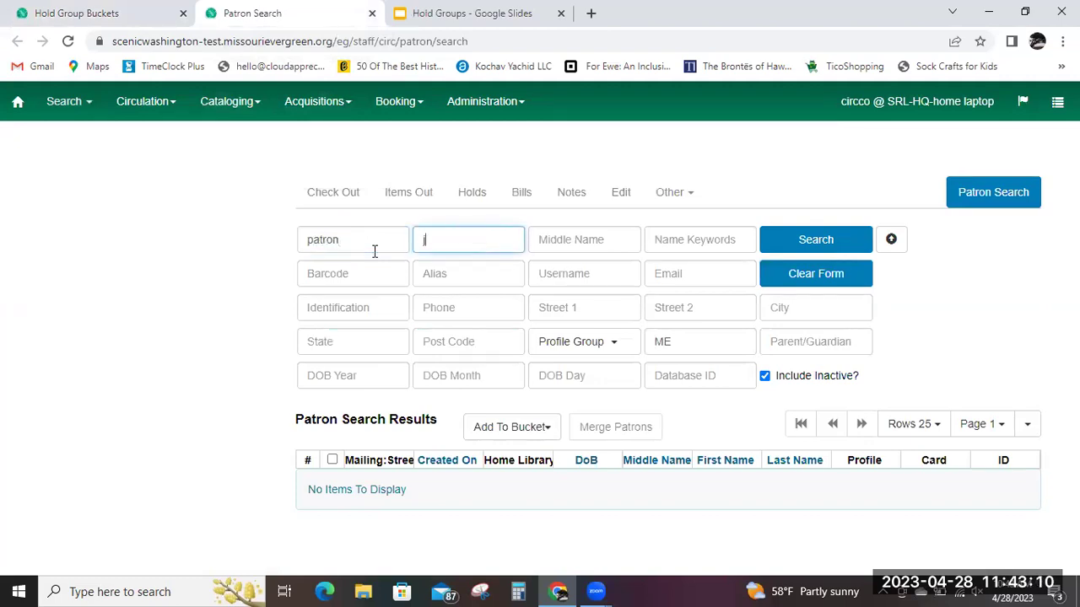
pyautogui.click(815, 246)
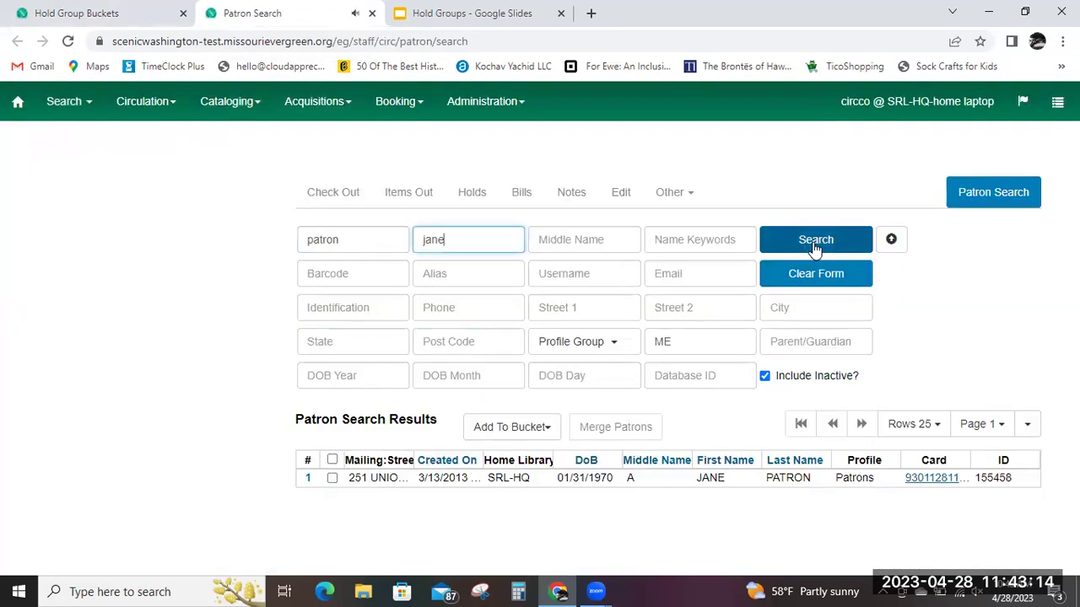
pyautogui.click(666, 477)
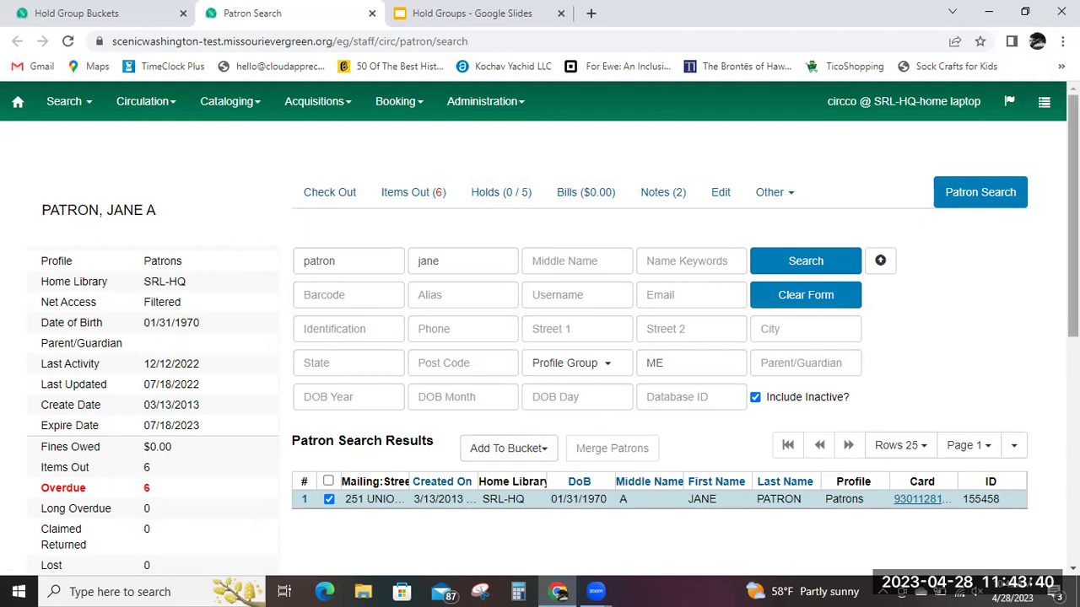
# Step: Add the selected patron to the "Silver, Long Silver" hold group bucket
pyautogui.scroll(-1, 921, 346)
pyautogui.scroll(-1, 864, 288)
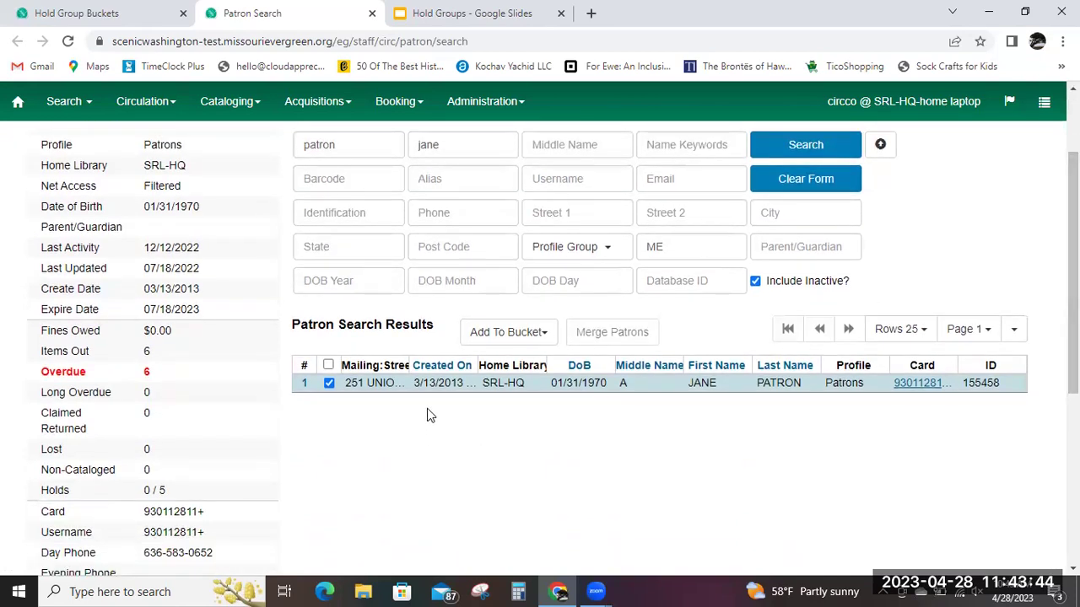
pyautogui.click(540, 337)
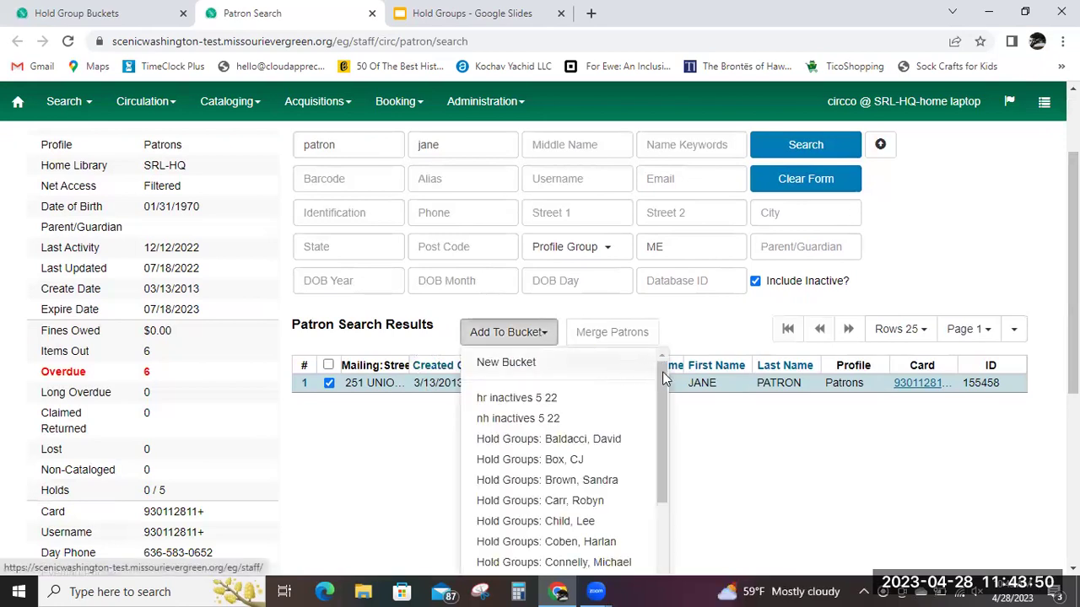
pyautogui.moveTo(662, 375); pyautogui.dragTo(663, 525)
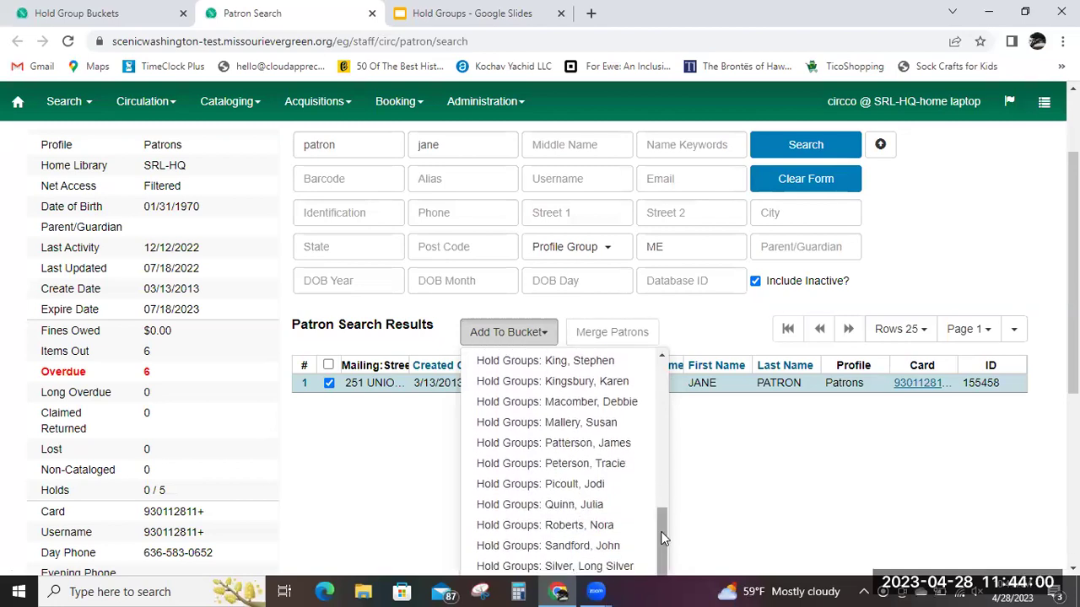
pyautogui.scroll(-2, 595, 523)
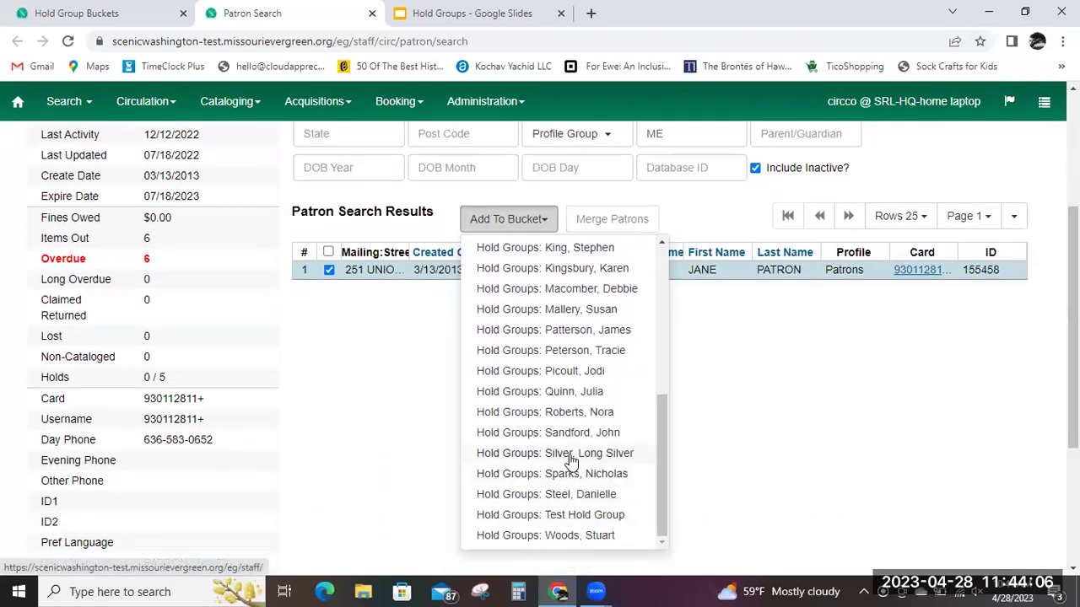
pyautogui.click(571, 462)
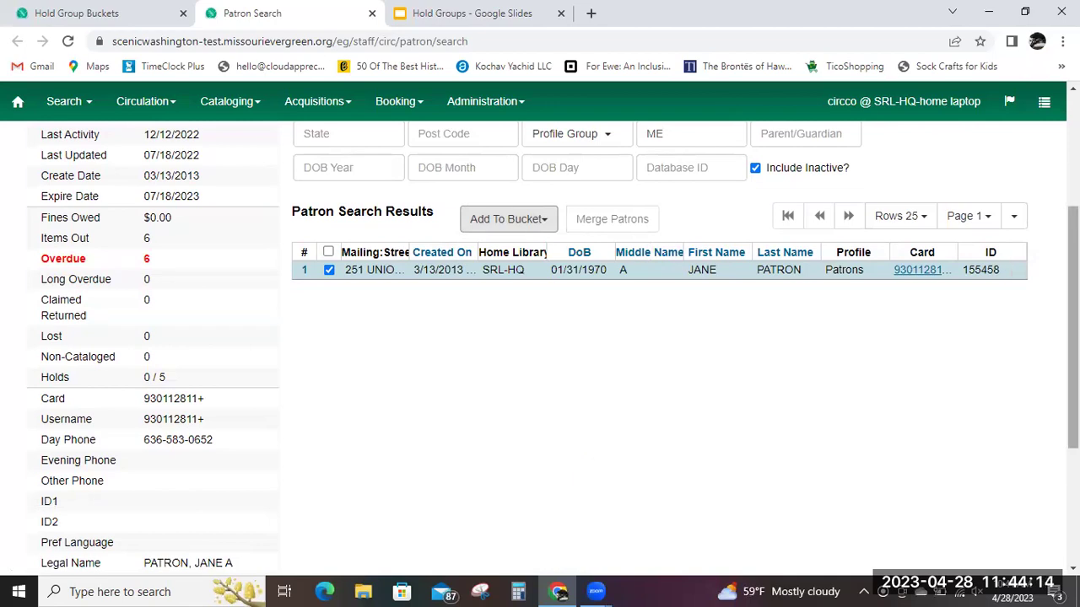
# Step: Open the patron's own list of hold groups and check it for "Silver, Long Silver"
pyautogui.scroll(3, 1073, 338)
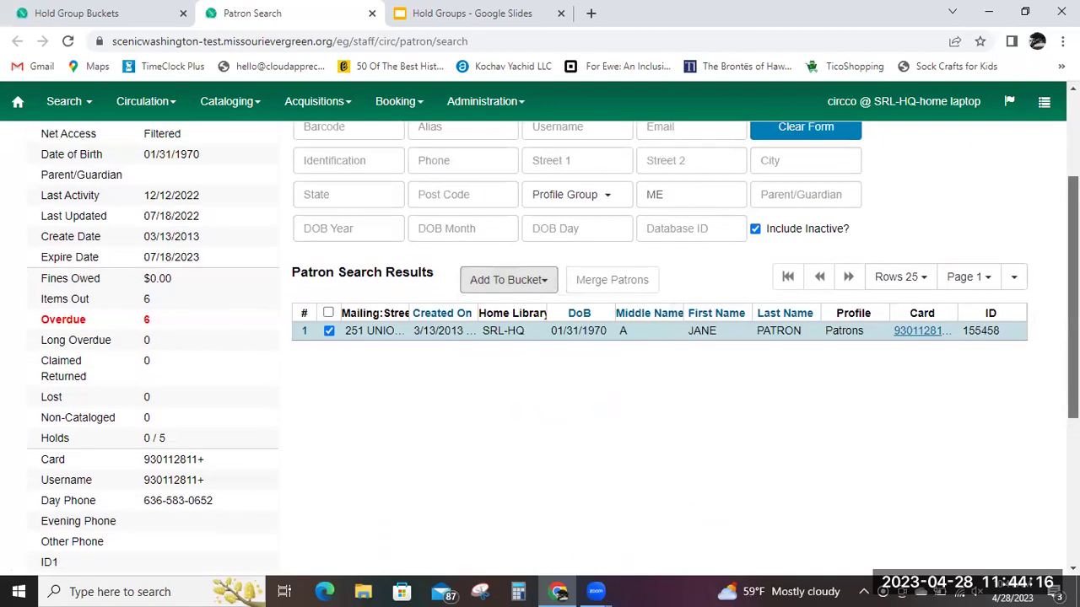
pyautogui.scroll(1, 1073, 338)
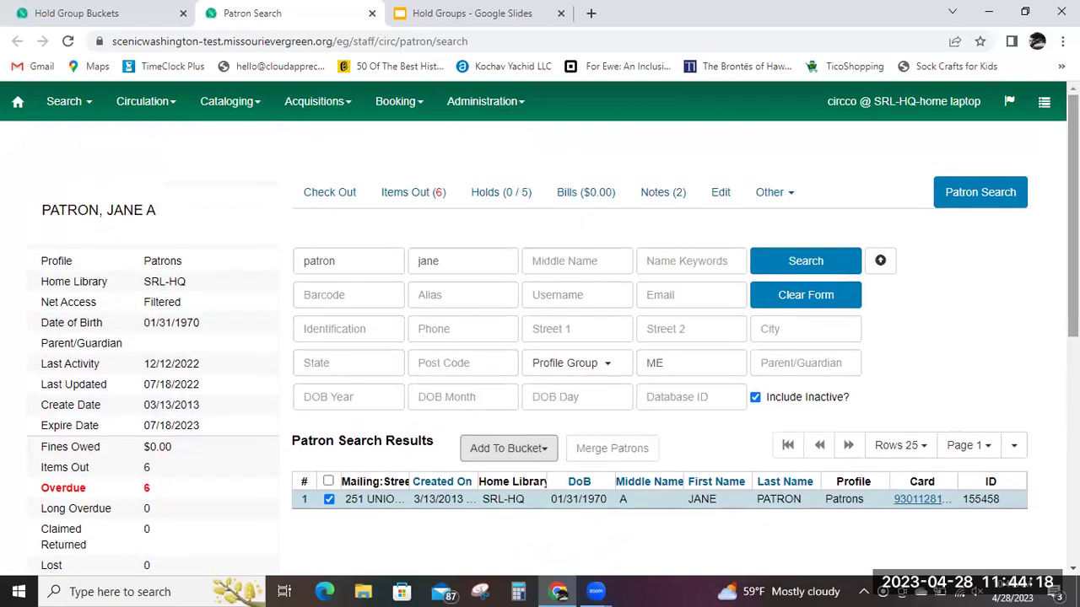
pyautogui.click(791, 198)
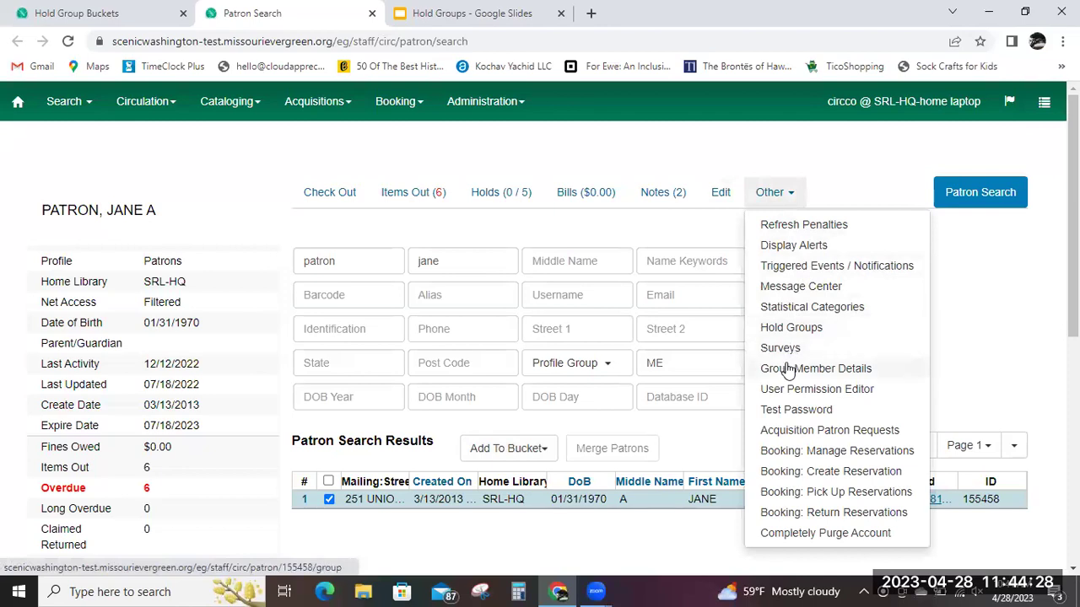
pyautogui.click(787, 329)
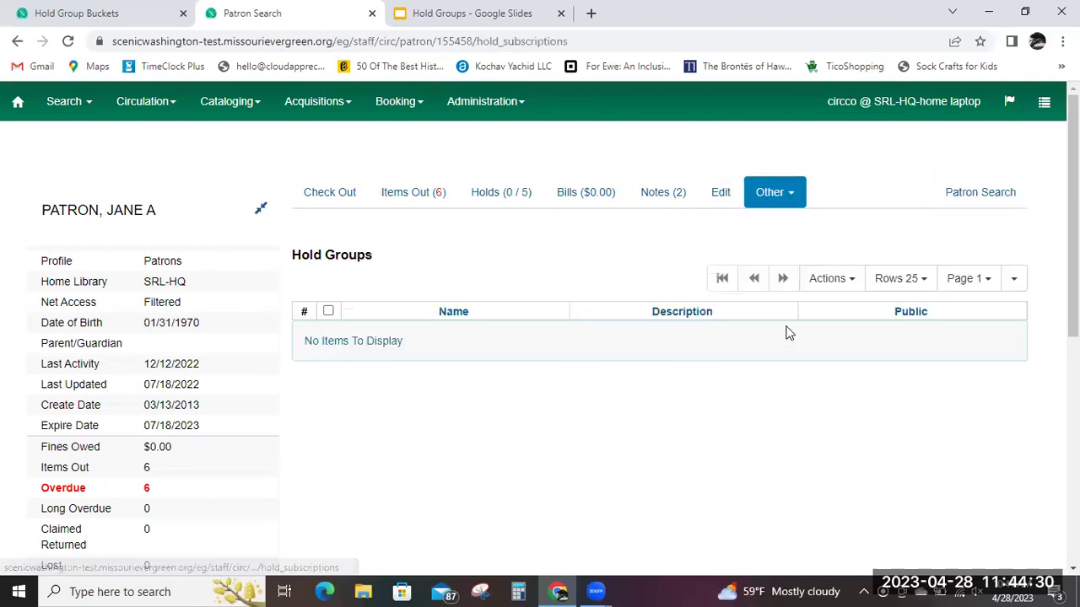
pyautogui.moveTo(371, 376); pyautogui.dragTo(401, 345)
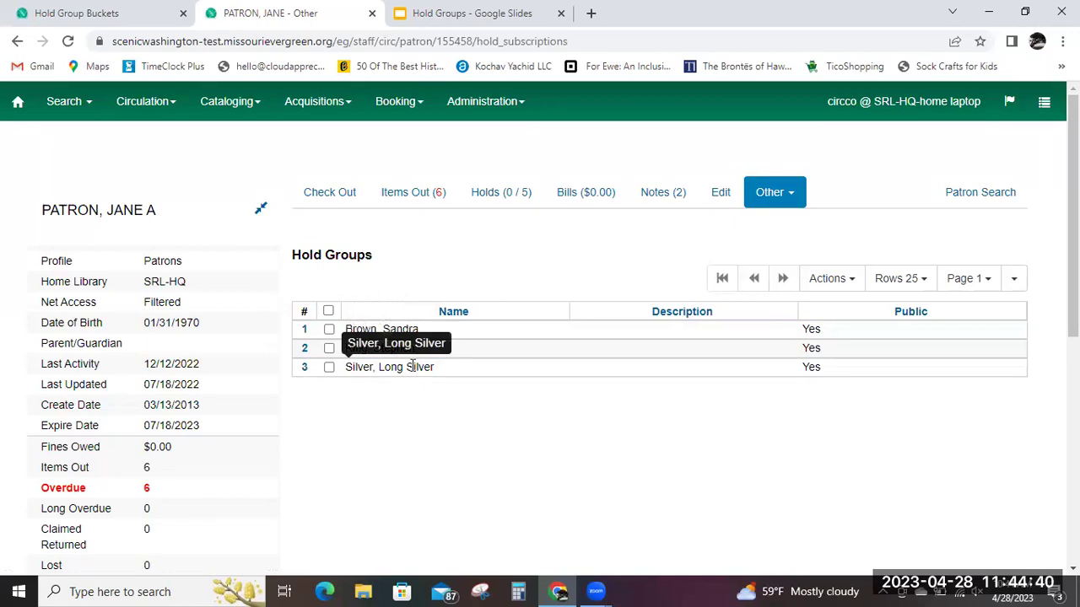
# Step: Remove the patron from the "Brown, Sandra" hold group and confirm the removal
pyautogui.click(329, 330)
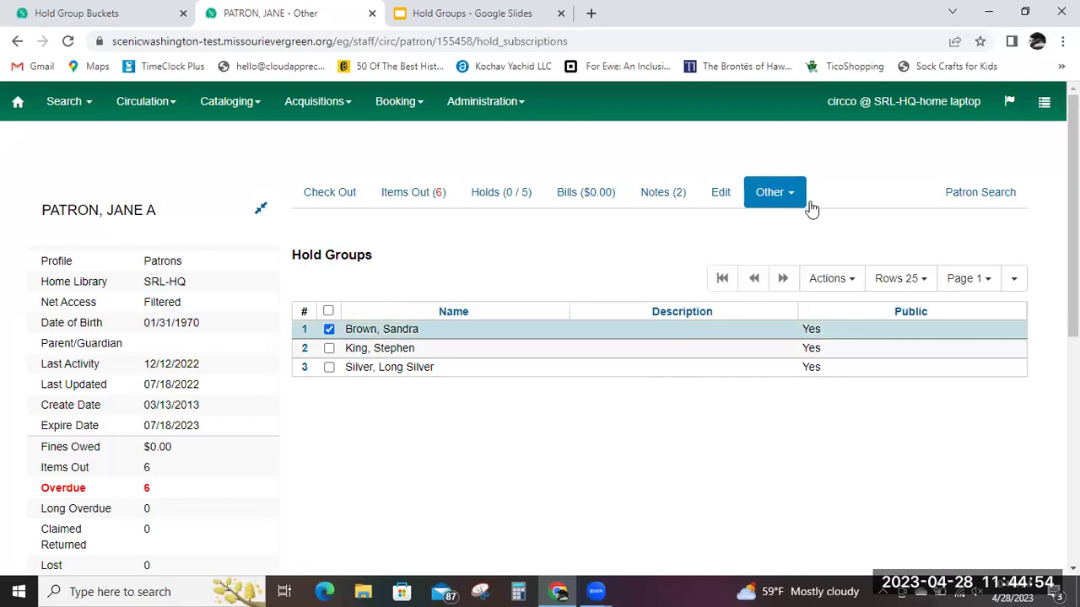
pyautogui.click(852, 285)
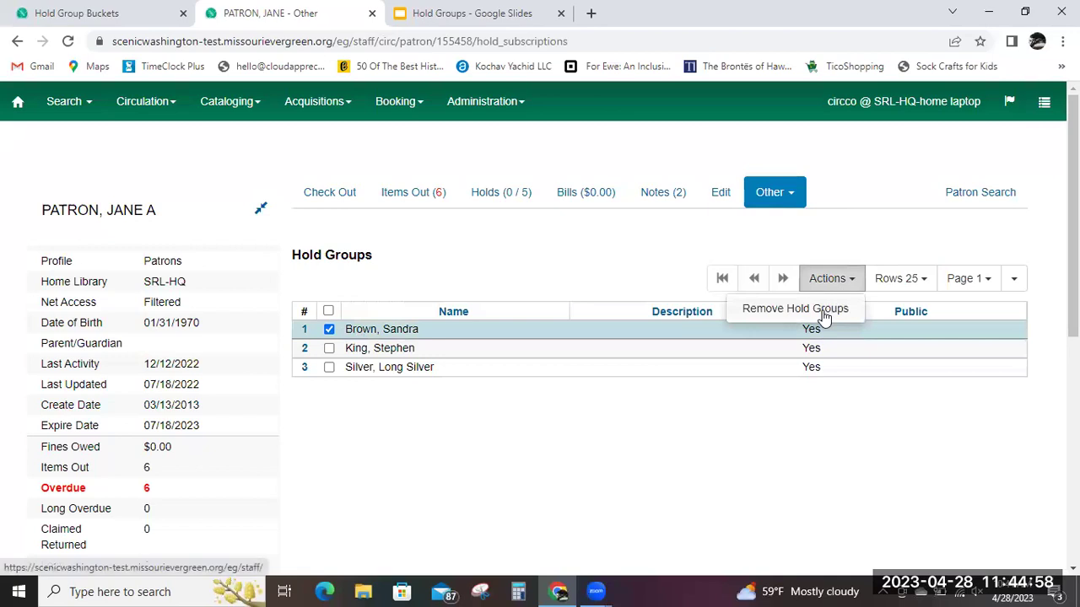
pyautogui.click(823, 310)
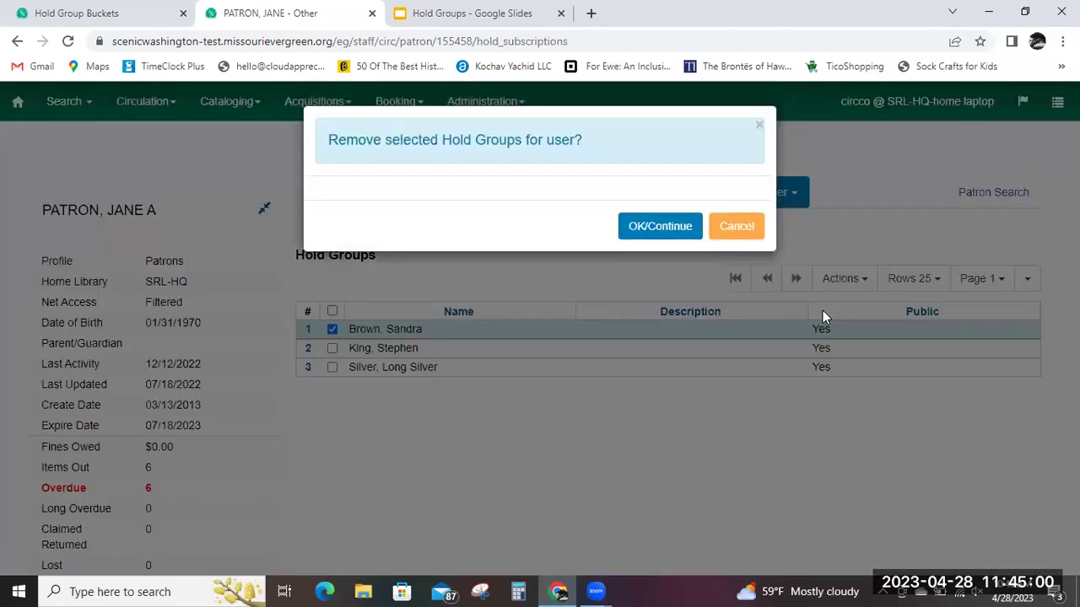
pyautogui.click(651, 228)
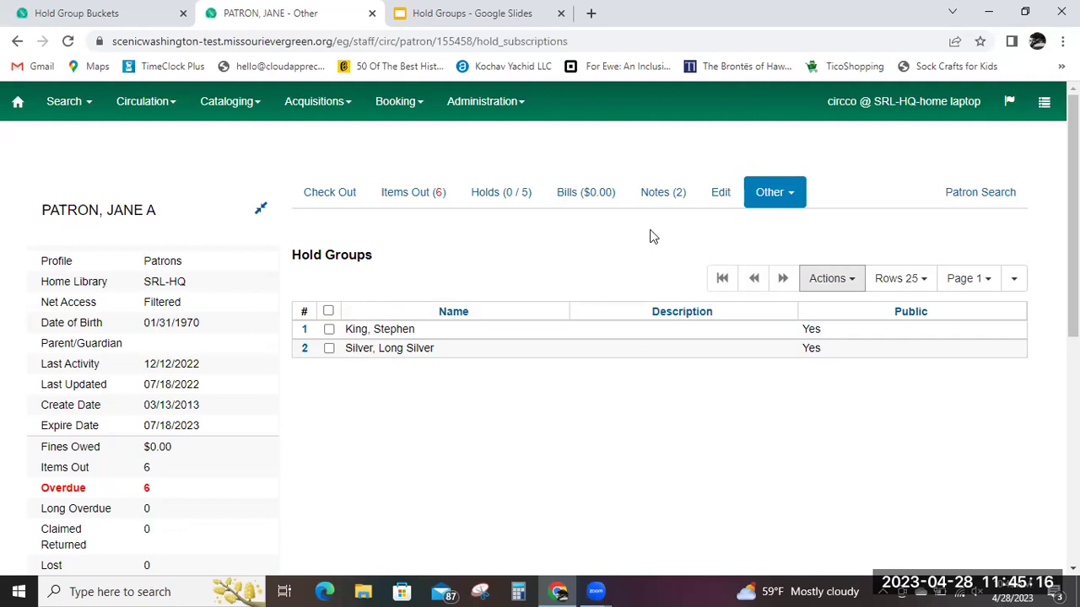
# Step: Return to the hold group buckets and open the "Silver, Long Silver" group's page for adding users
pyautogui.click(76, 13)
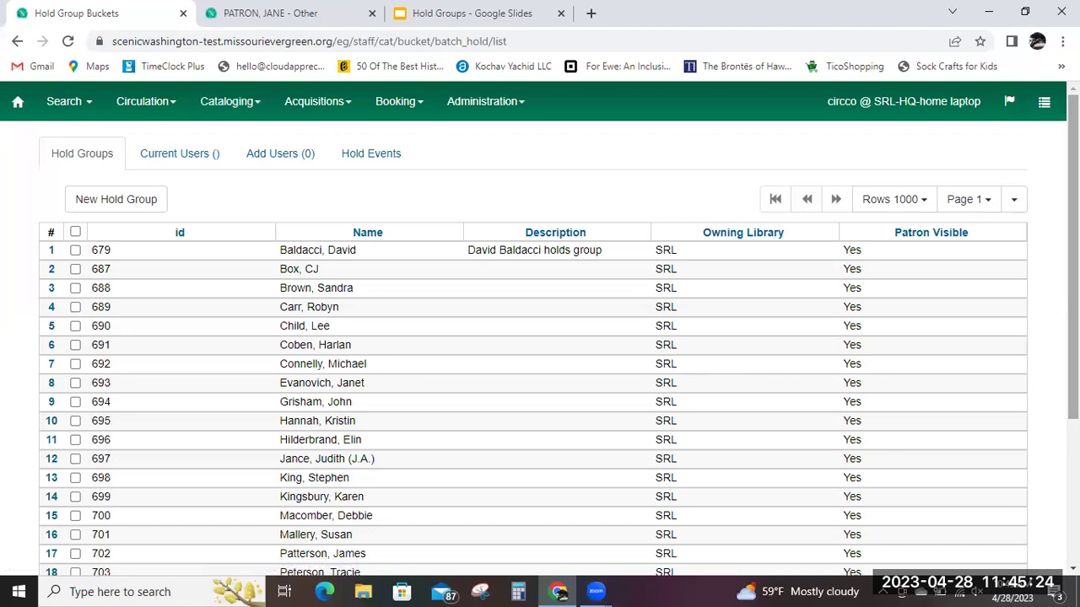
pyautogui.scroll(-3, 540, 337)
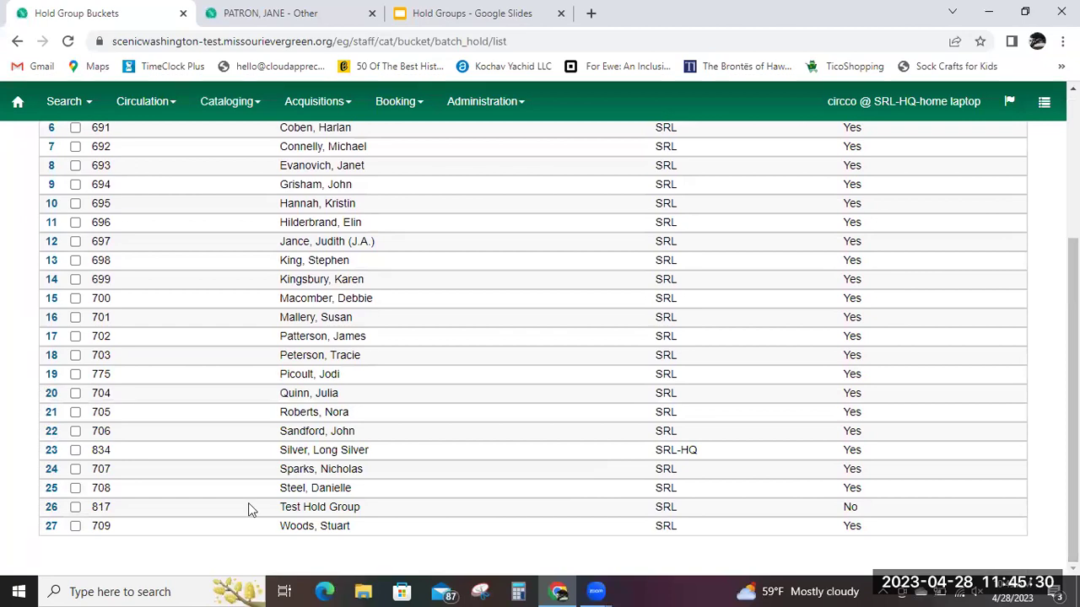
pyautogui.doubleClick(232, 458)
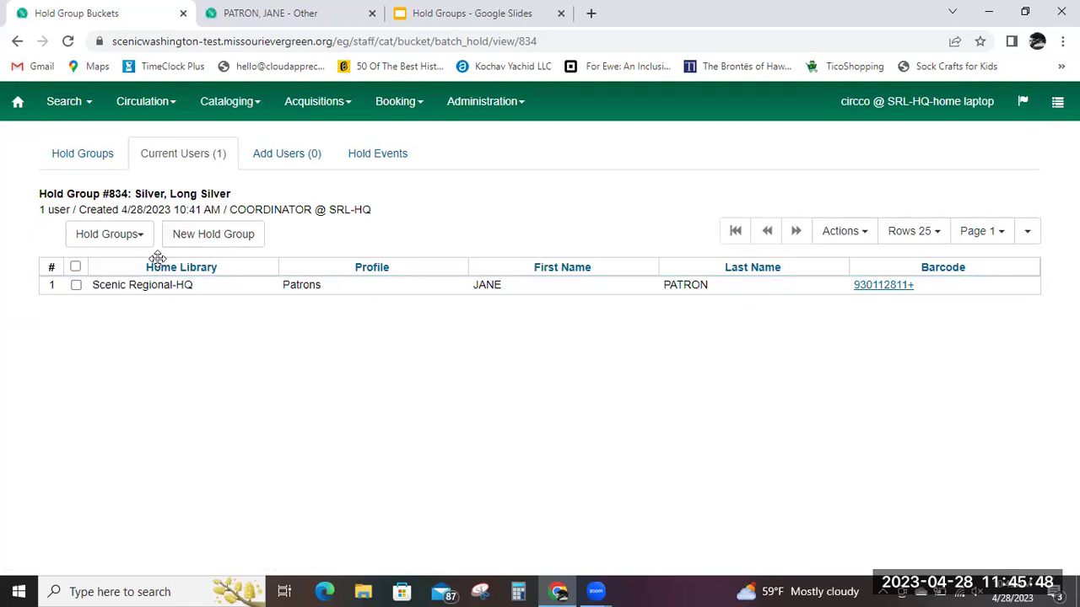
pyautogui.click(269, 157)
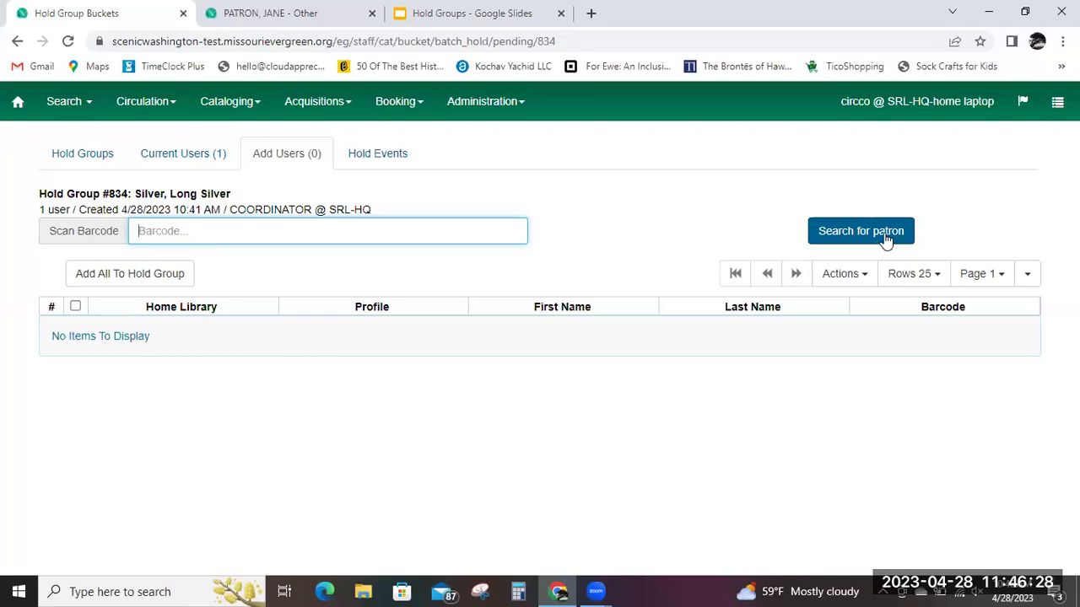
# Step: Find a second patron by last name and first name, select the first match, and add that patron to the hold group
pyautogui.click(884, 240)
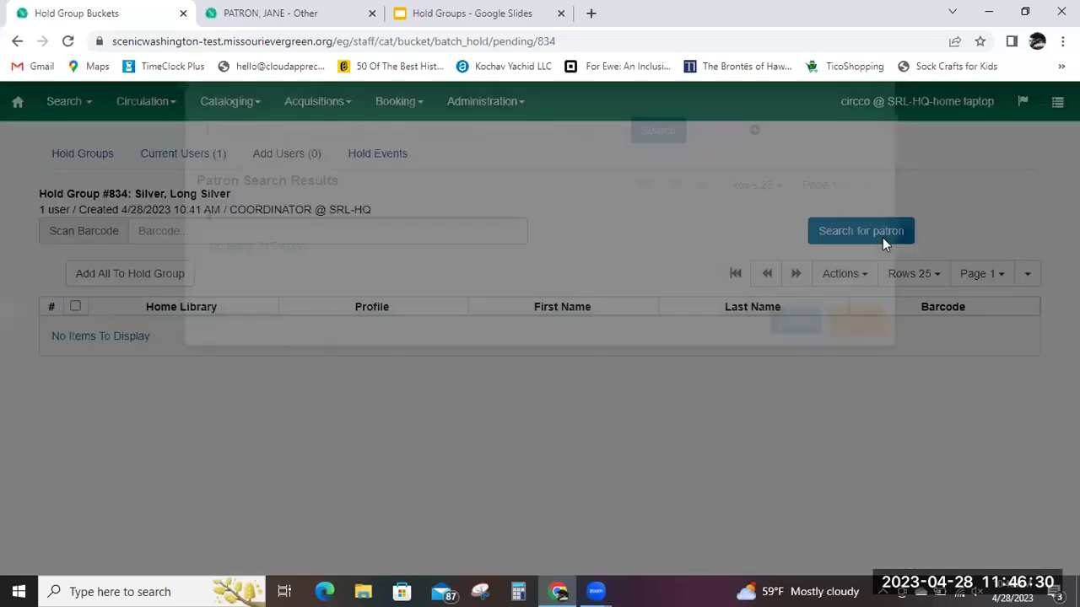
pyautogui.write('patron')
pyautogui.press('Tab')
pyautogui.write('joe')
pyautogui.click(651, 202)
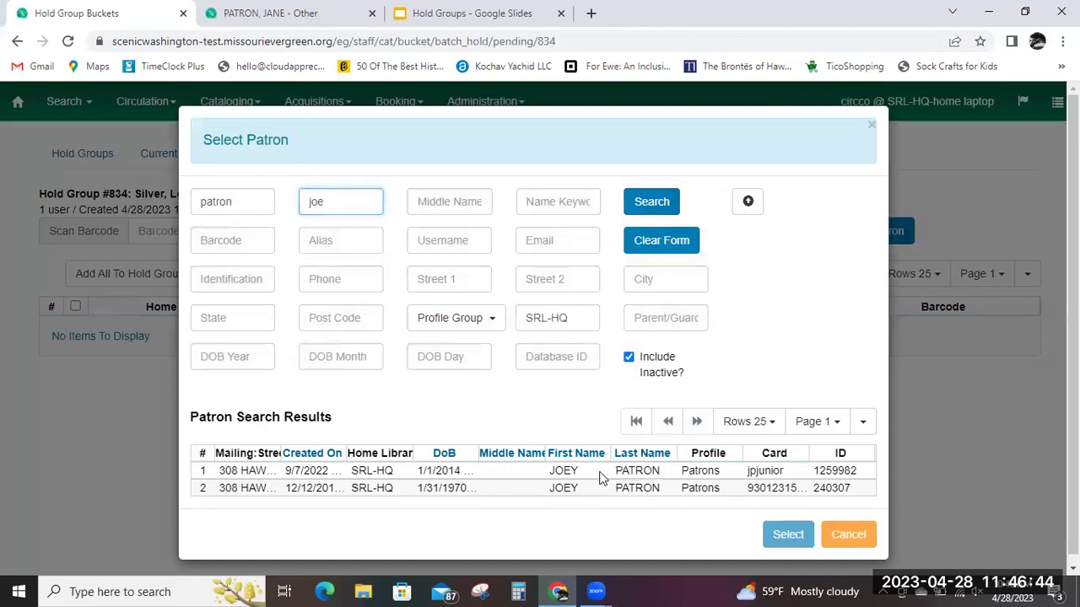
pyautogui.click(601, 472)
pyautogui.click(788, 535)
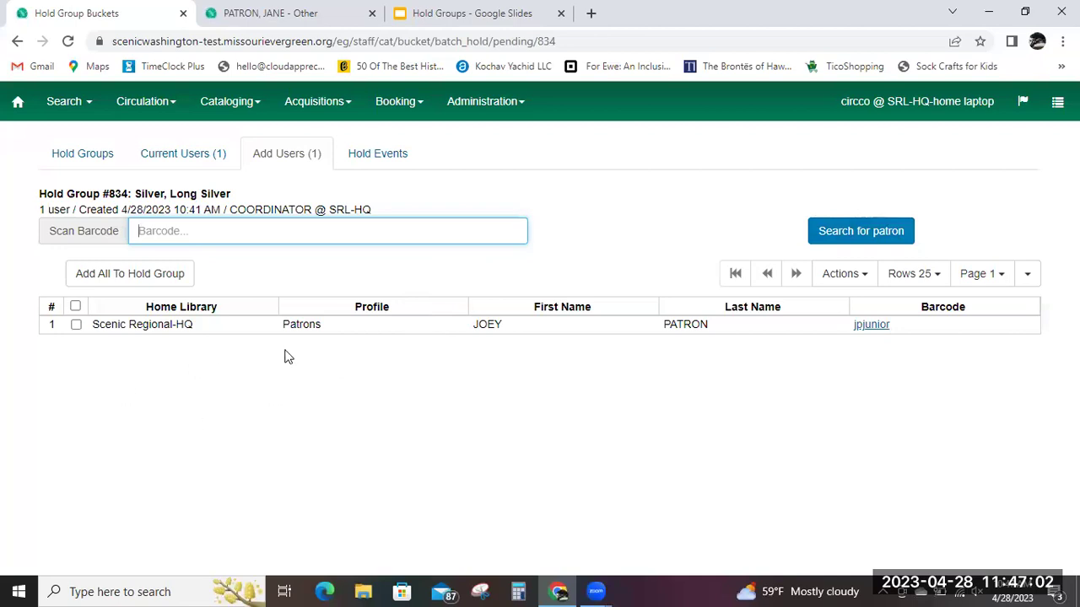
pyautogui.click(75, 325)
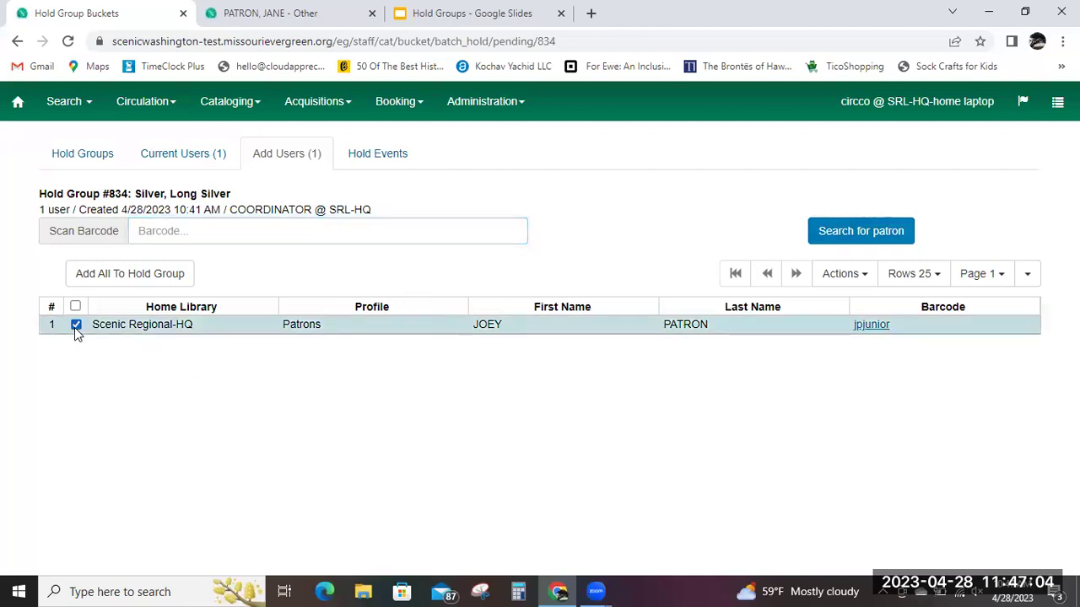
pyautogui.click(151, 276)
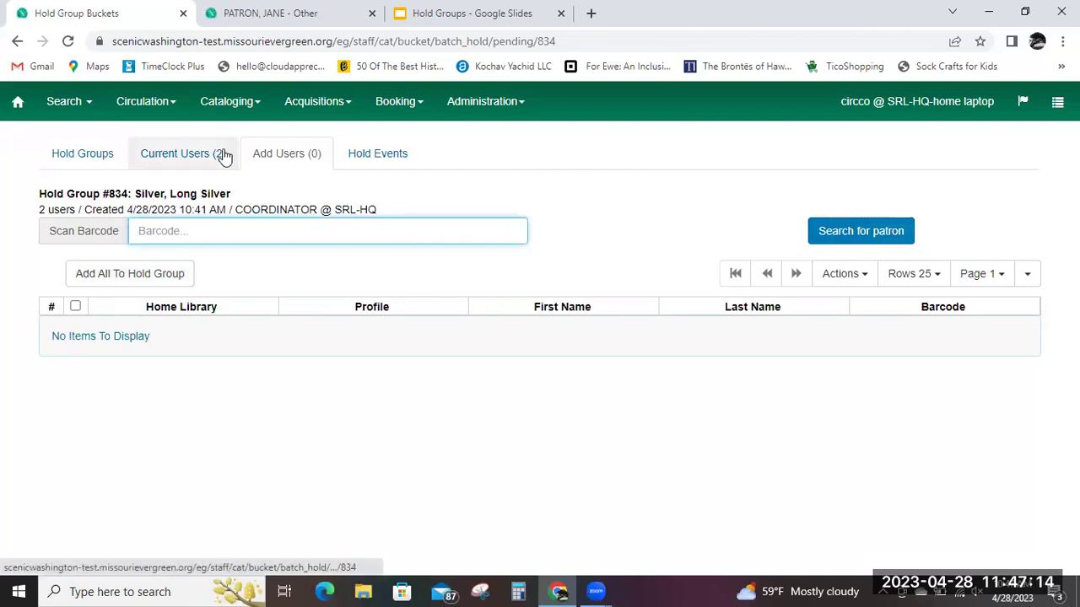
# Step: View the current users of the "Box, CJ" hold group and return to the list of hold groups
pyautogui.click(82, 154)
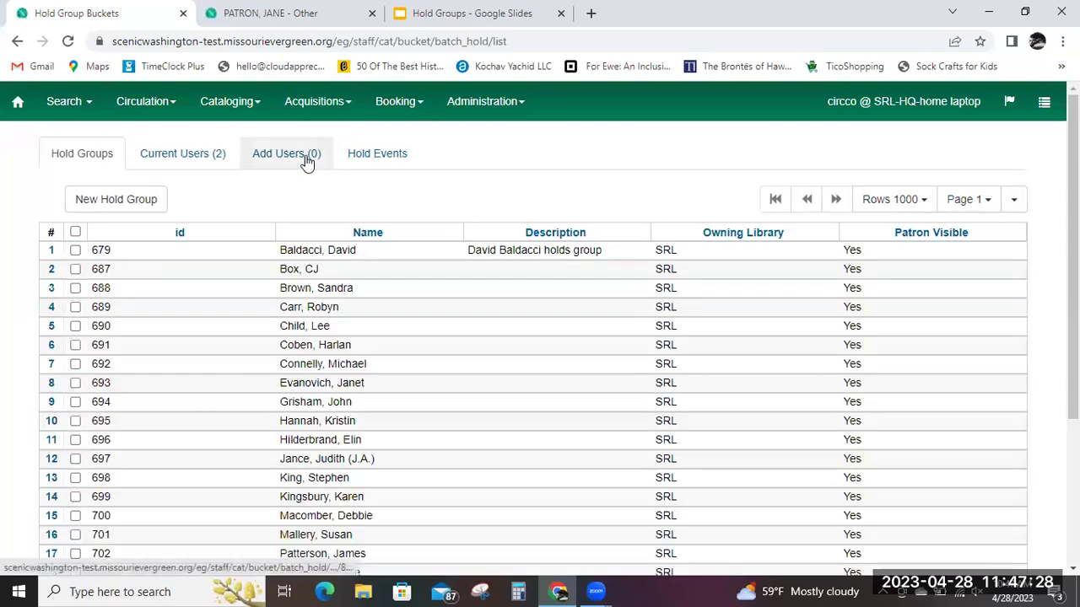
pyautogui.doubleClick(445, 277)
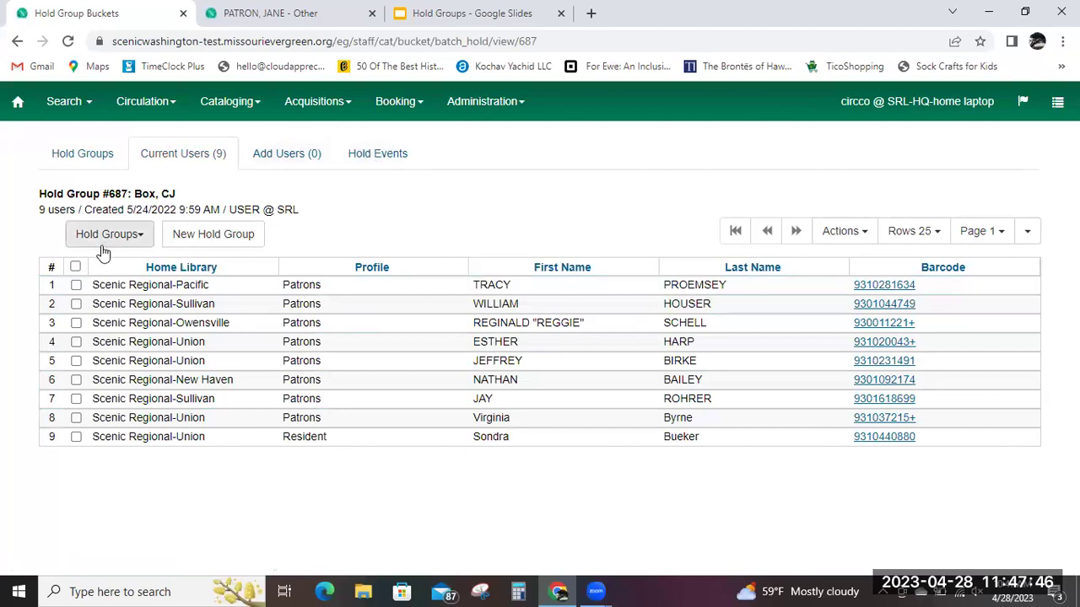
pyautogui.click(83, 156)
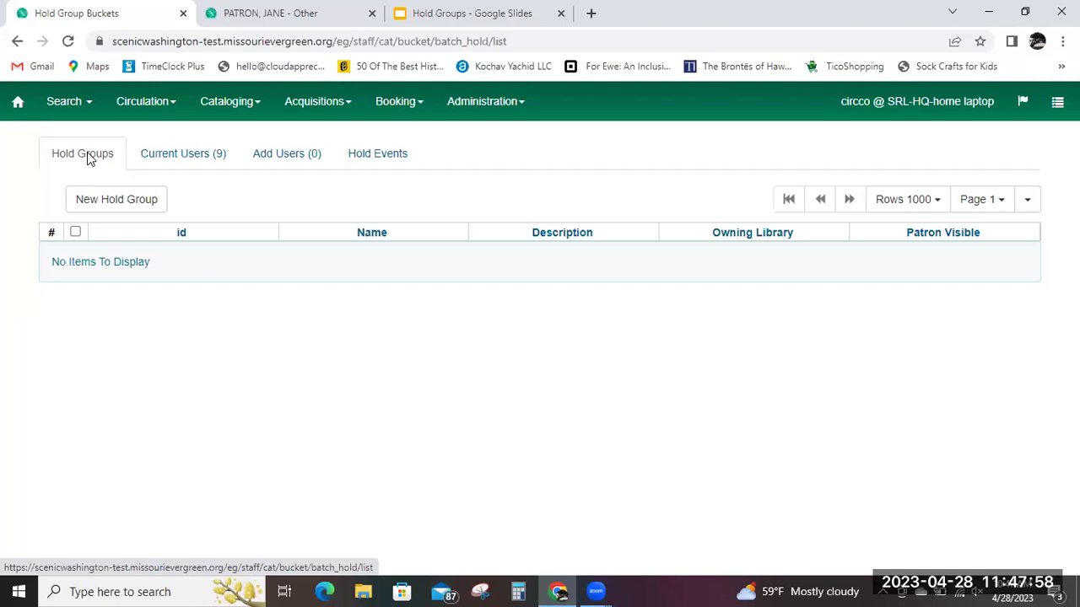
pyautogui.click(89, 159)
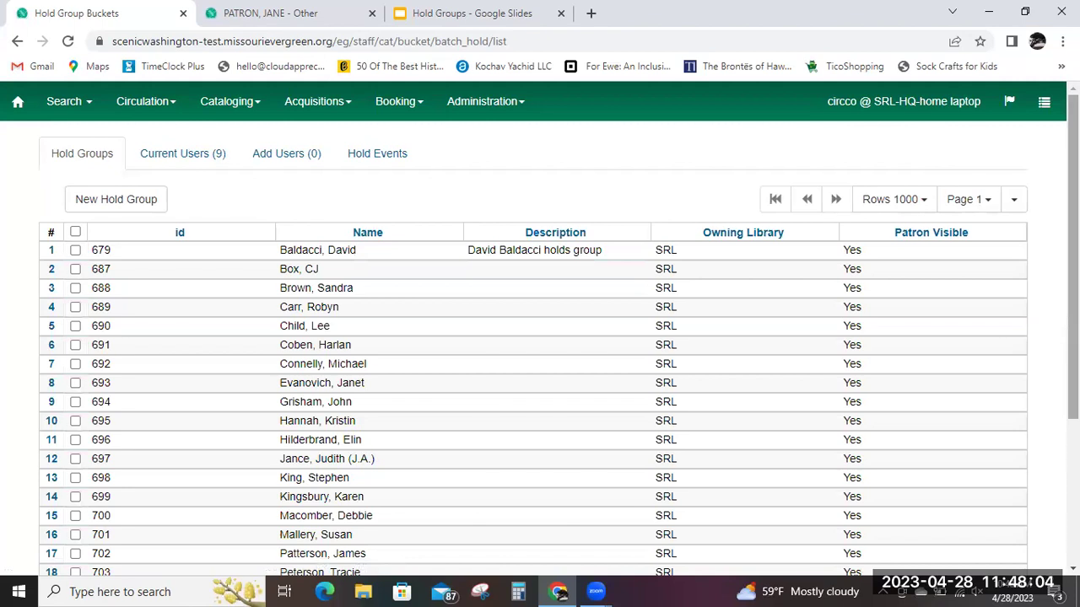
# Step: Reopen the "Silver, Long Silver" hold group and show its hold events
pyautogui.scroll(-3, 1073, 253)
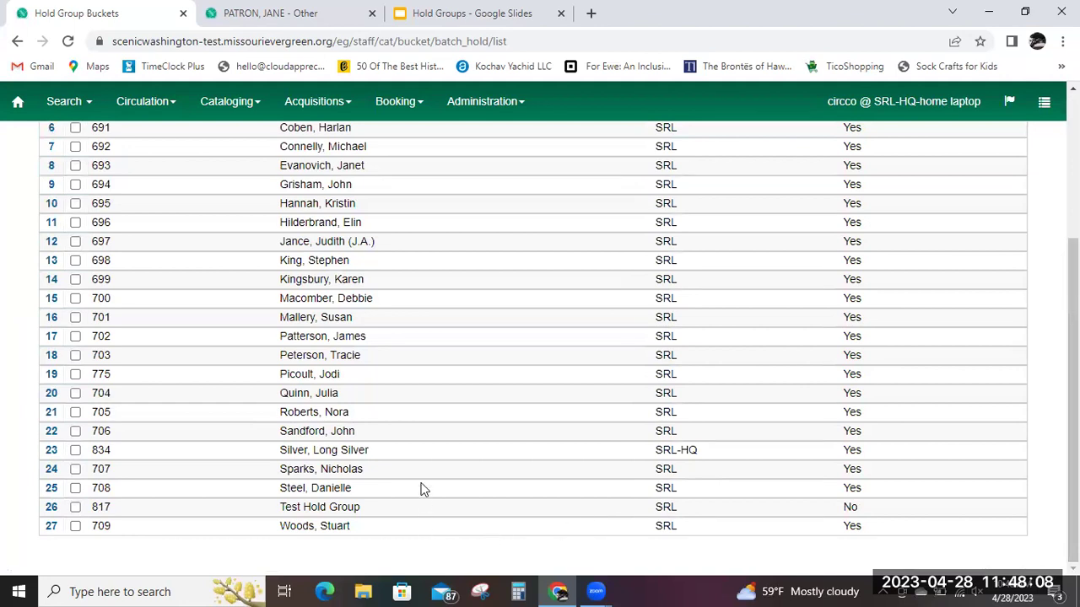
pyautogui.doubleClick(438, 458)
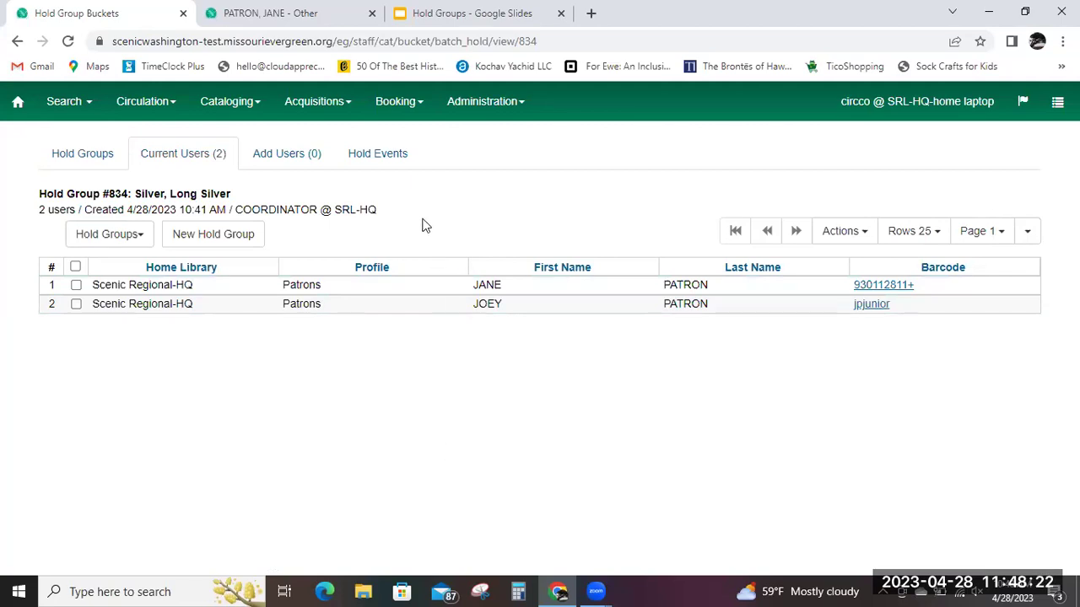
pyautogui.click(376, 160)
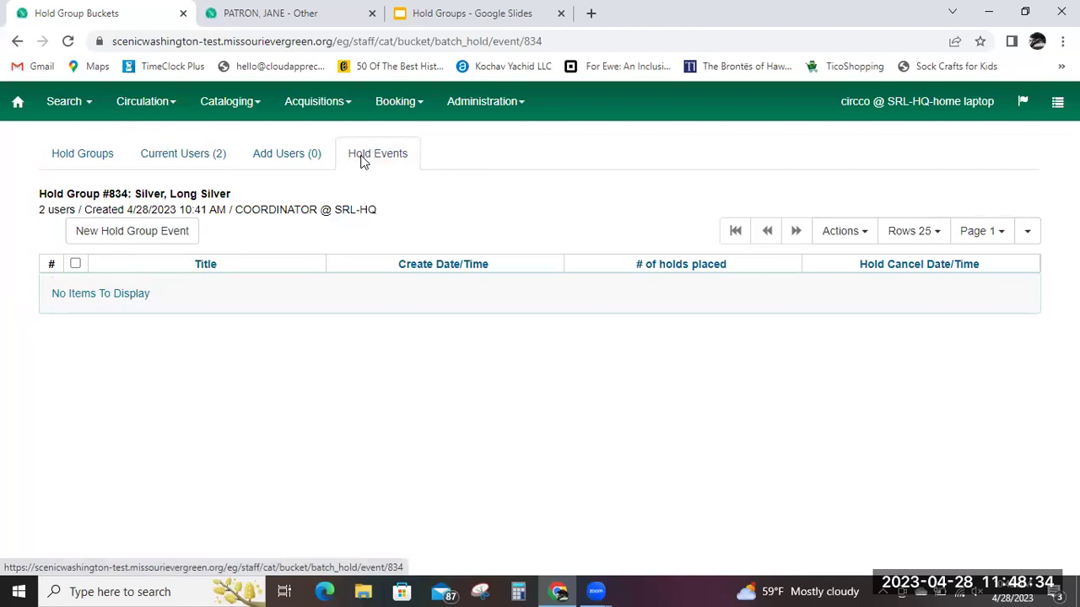
# Step: Create a new hold group event for target record 1924316, keeping the override of all possible hold-blocking conditions enabled
pyautogui.click(159, 236)
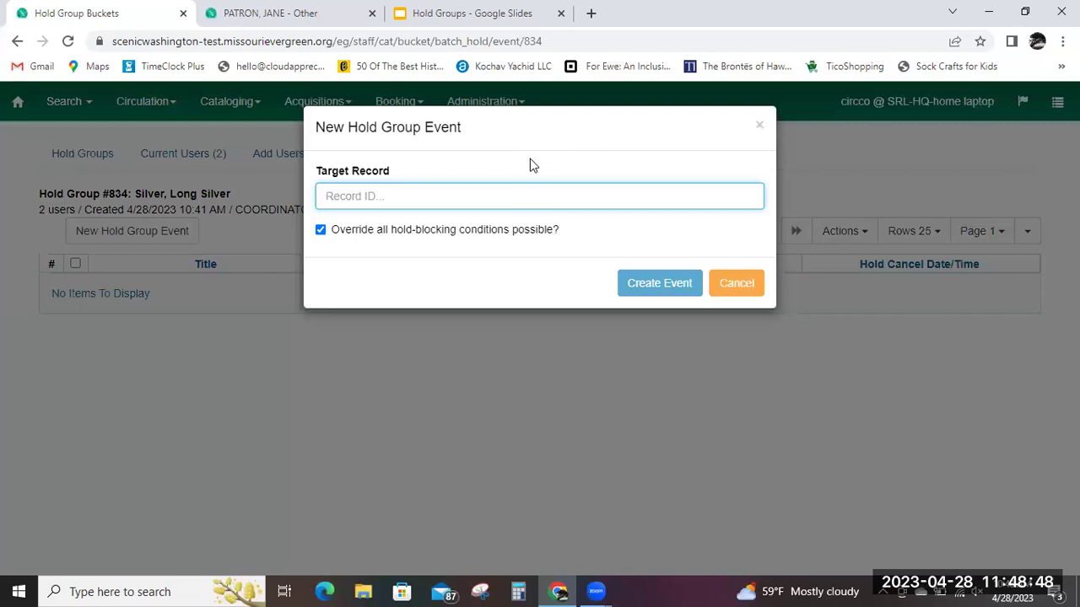
pyautogui.write('19')
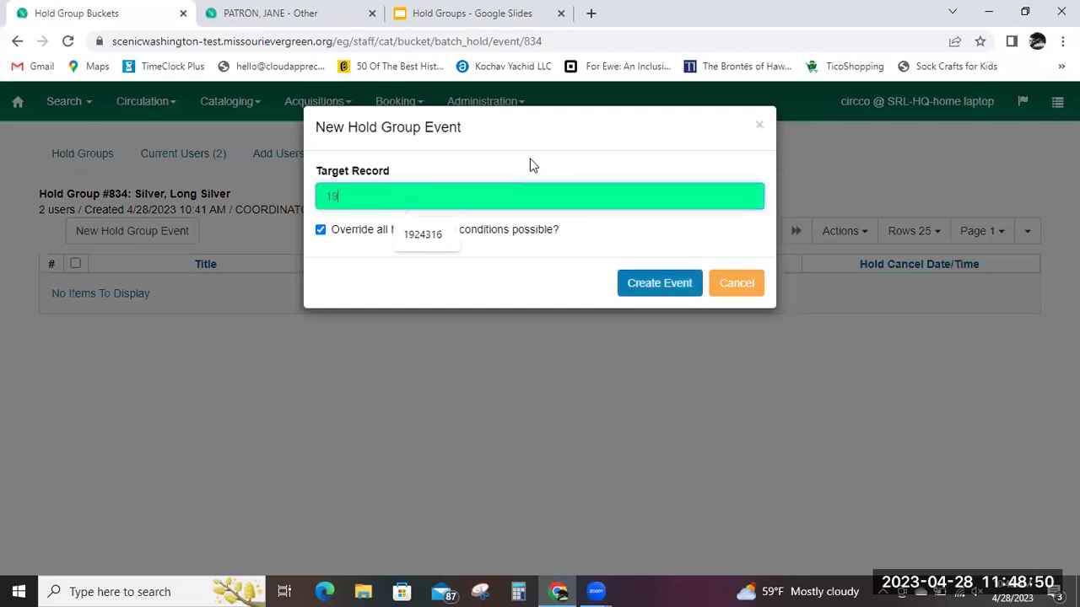
pyautogui.write('24316')
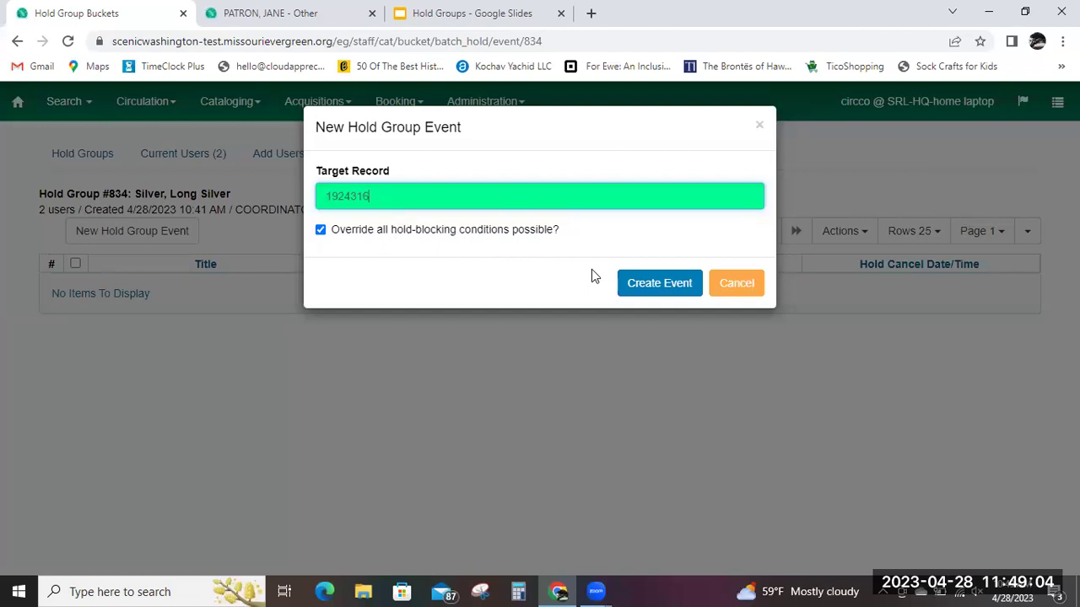
pyautogui.click(644, 284)
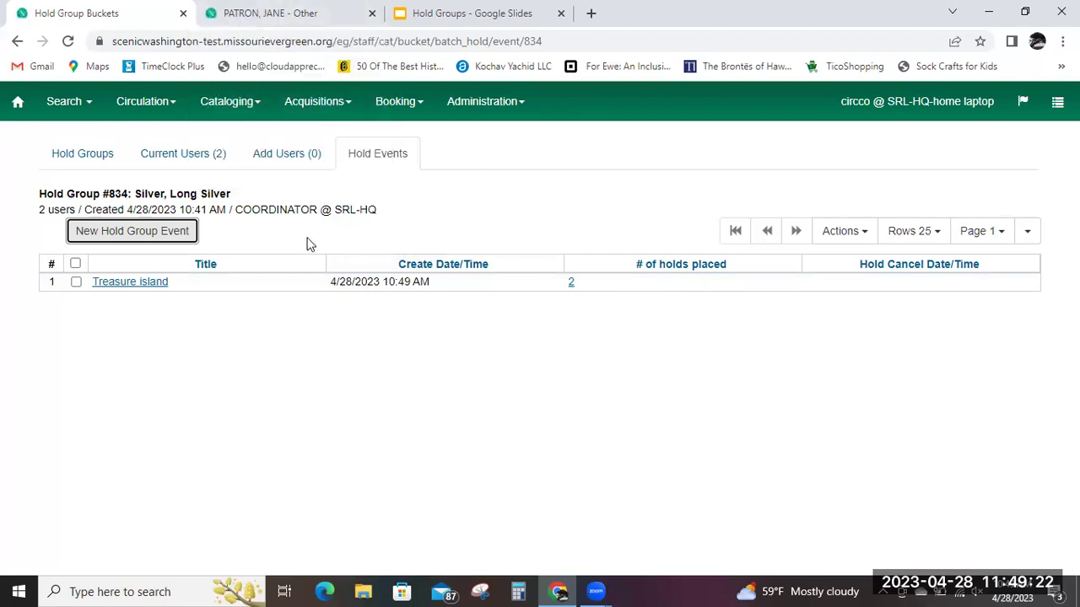
# Step: Check the first patron's open hold requests for the "Treasure island" hold, and switch to the Hold Groups presentation in Google Slides
pyautogui.click(242, 17)
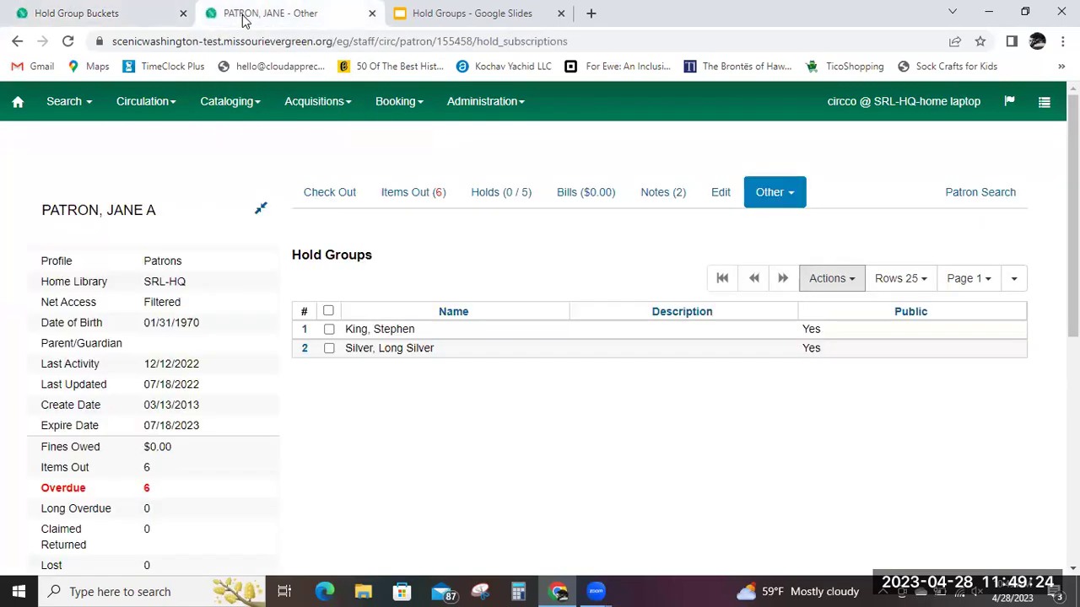
pyautogui.click(492, 202)
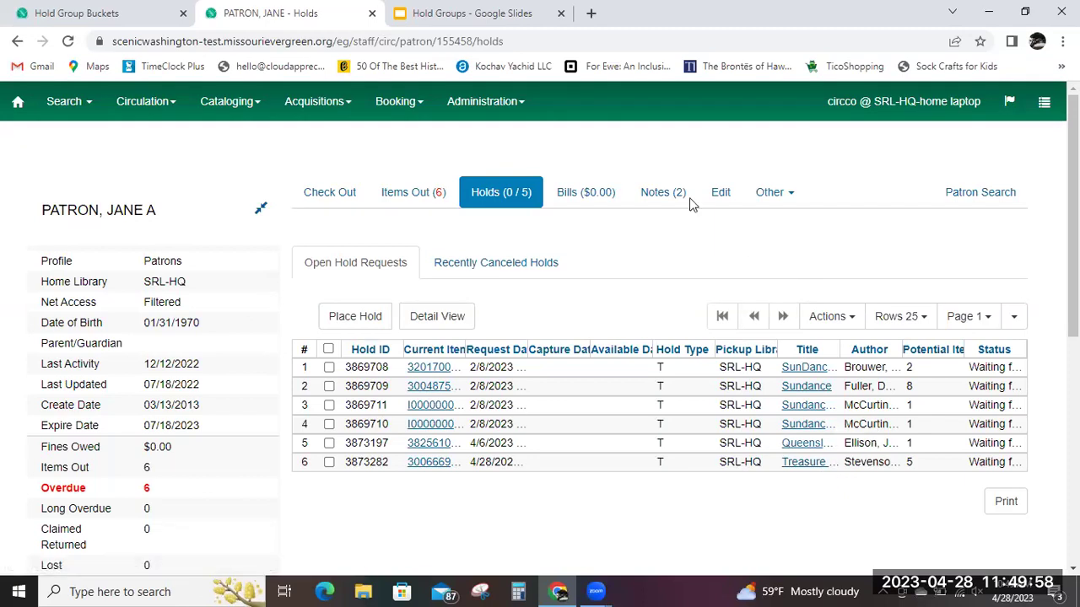
pyautogui.click(455, 14)
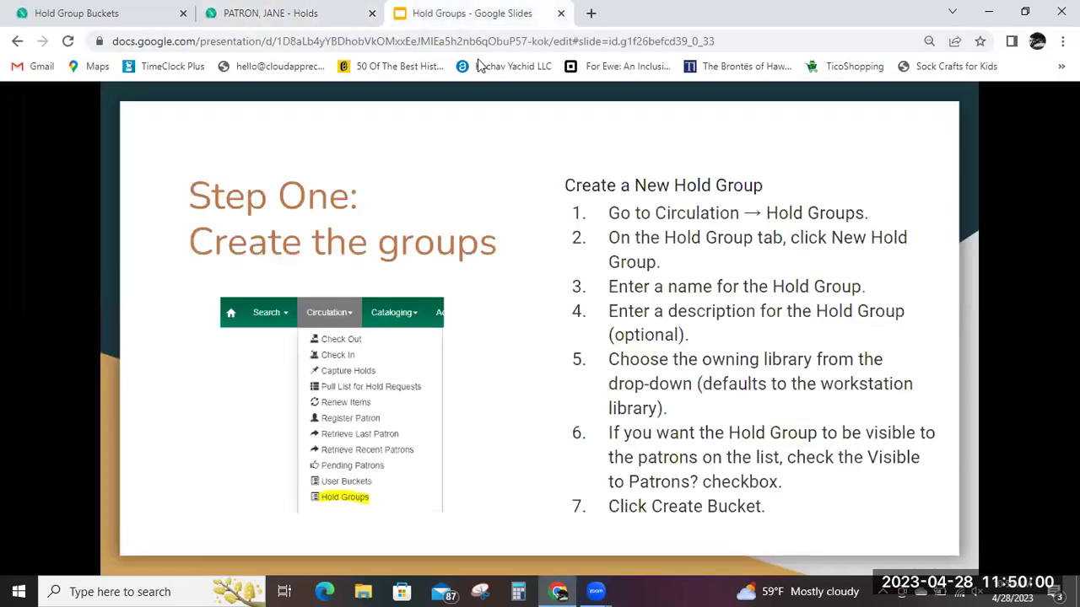